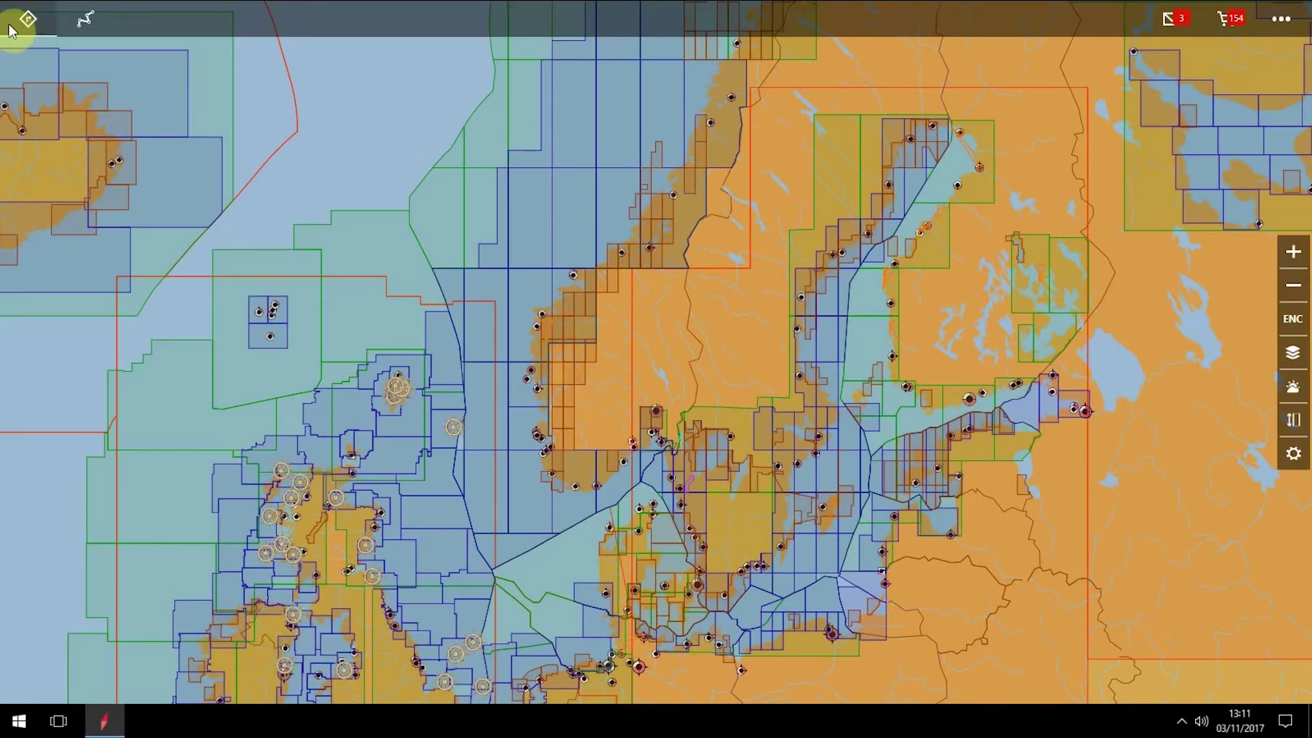
- Set Oslo as departure and Aberdeen as destination, then show Suggestion 1's route
{"action": "left_click", "coordinate": [14, 26]}
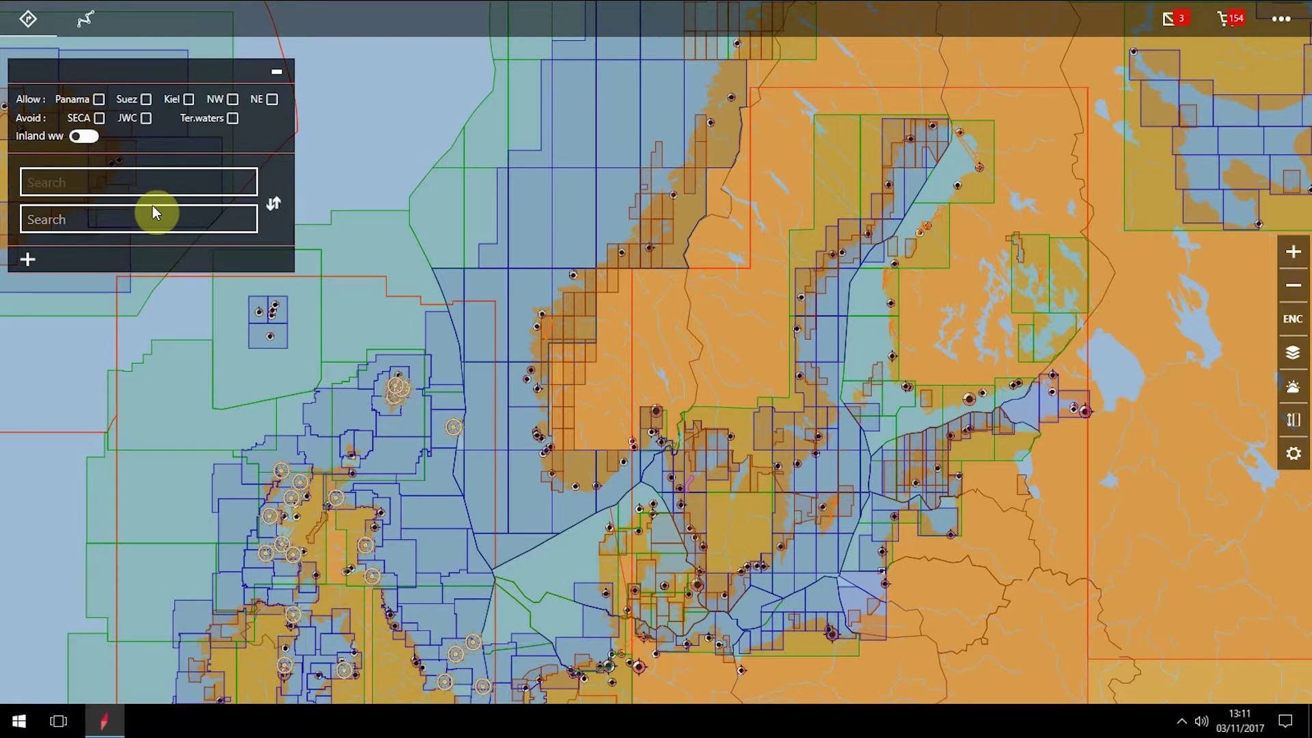
{"action": "type", "text": "Oslo"}
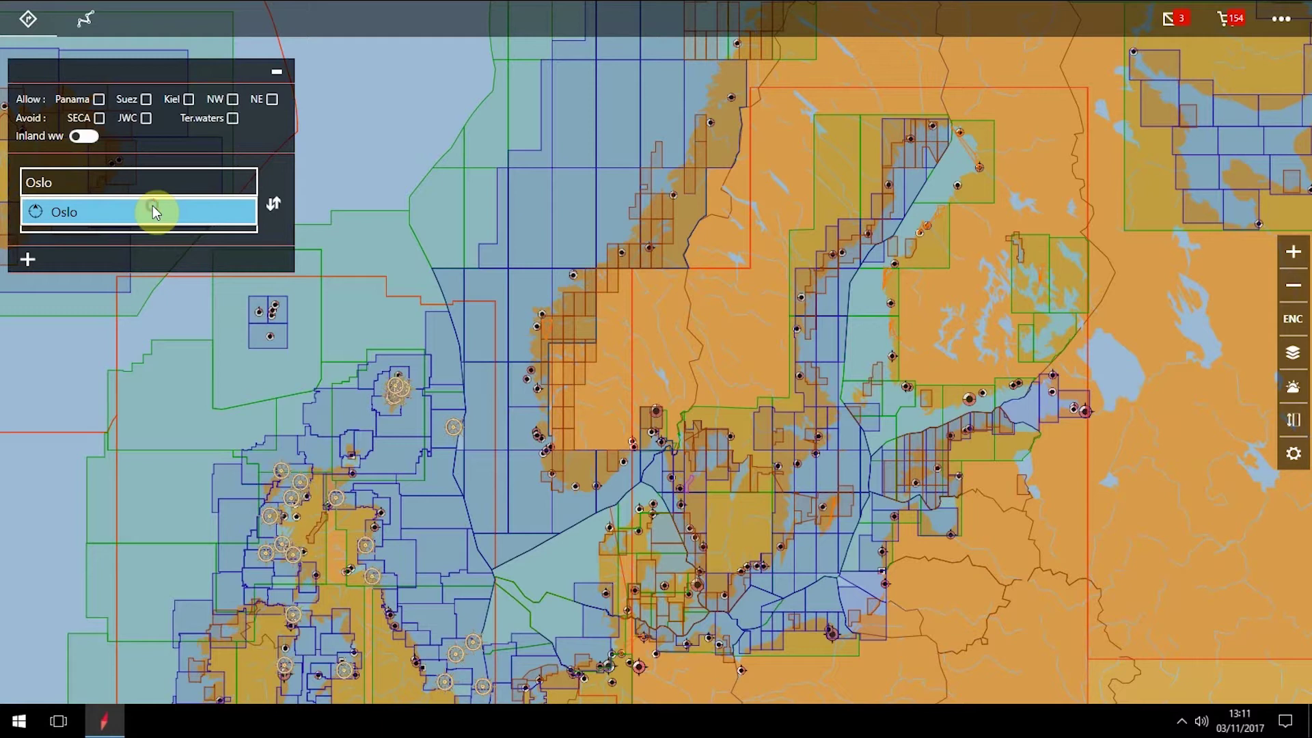
{"action": "left_click", "coordinate": [153, 206]}
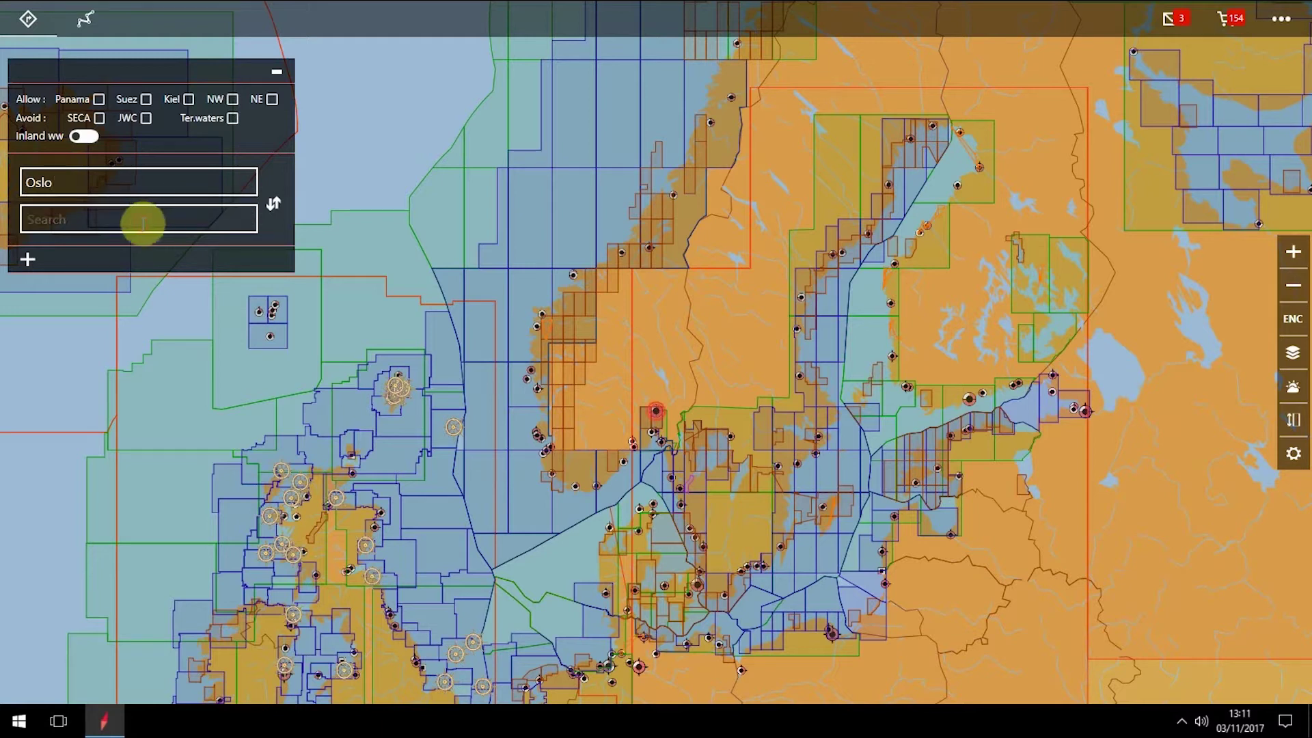
{"action": "left_click", "coordinate": [143, 222]}
{"action": "type", "text": "Aber"}
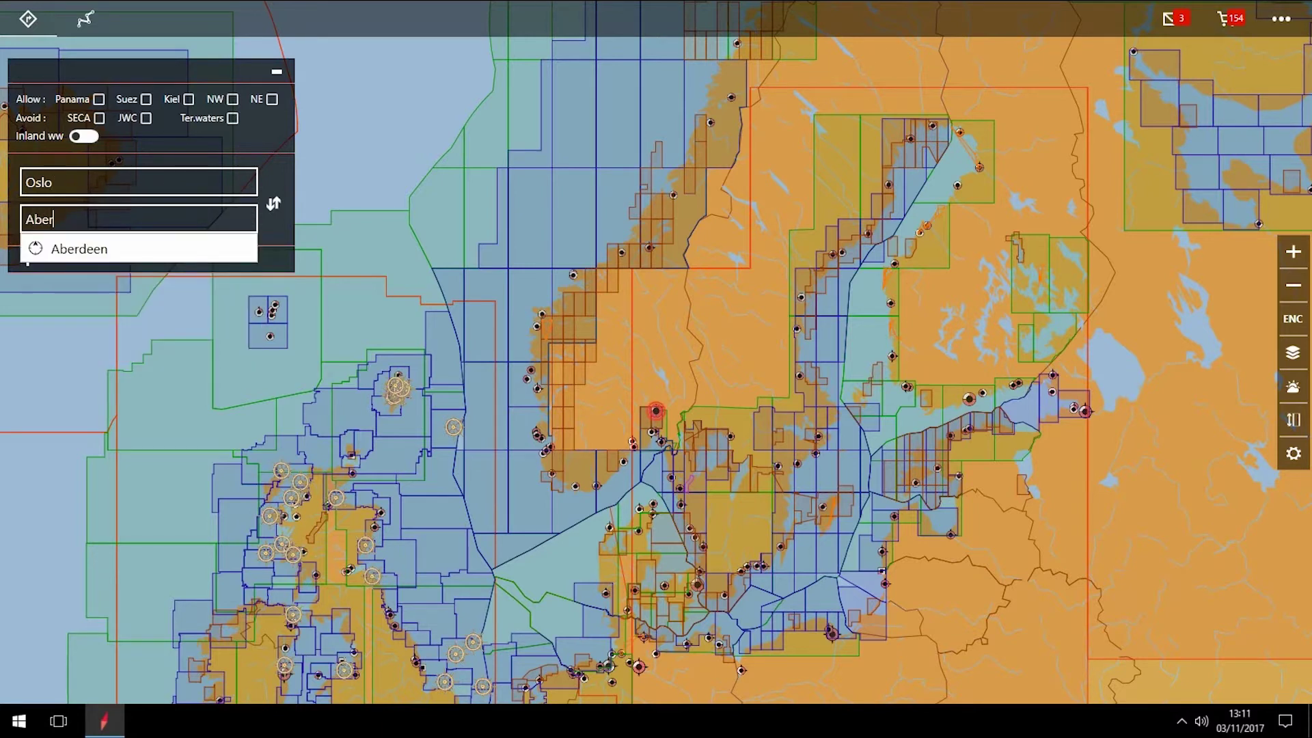
{"action": "left_click", "coordinate": [93, 249]}
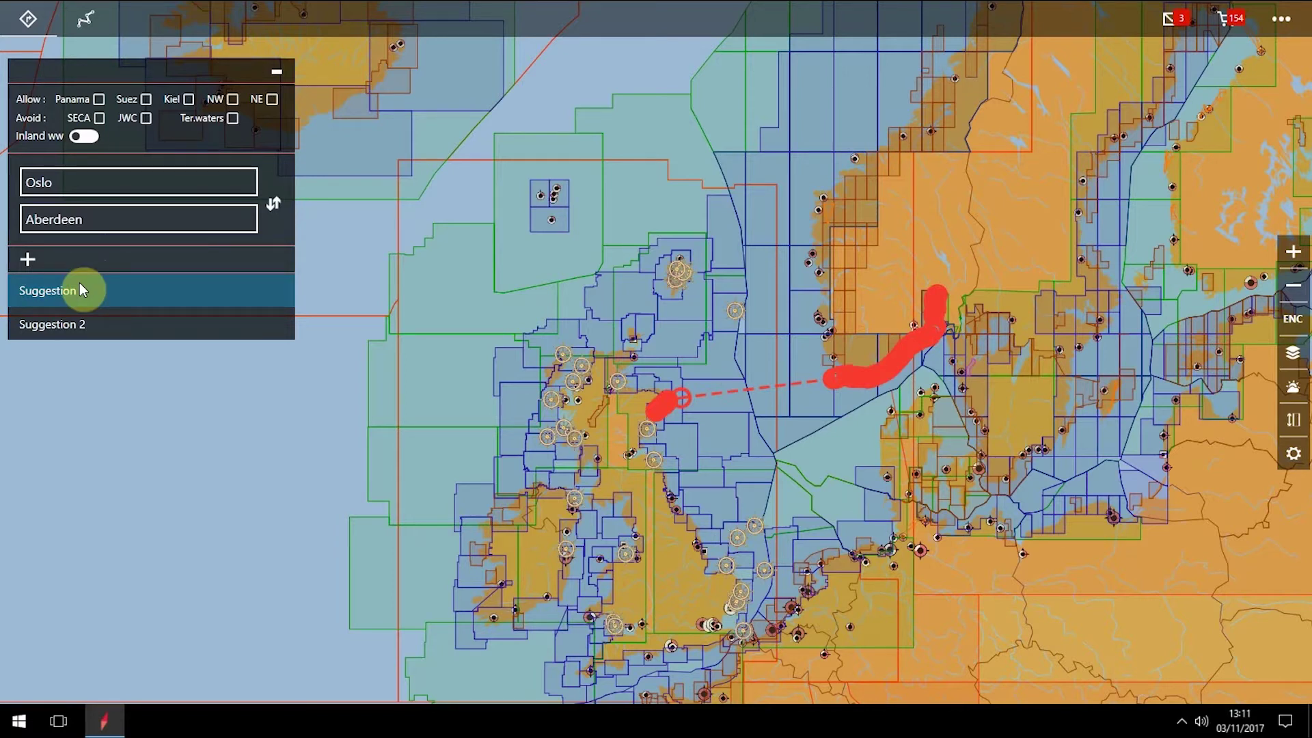
{"action": "left_click", "coordinate": [81, 295]}
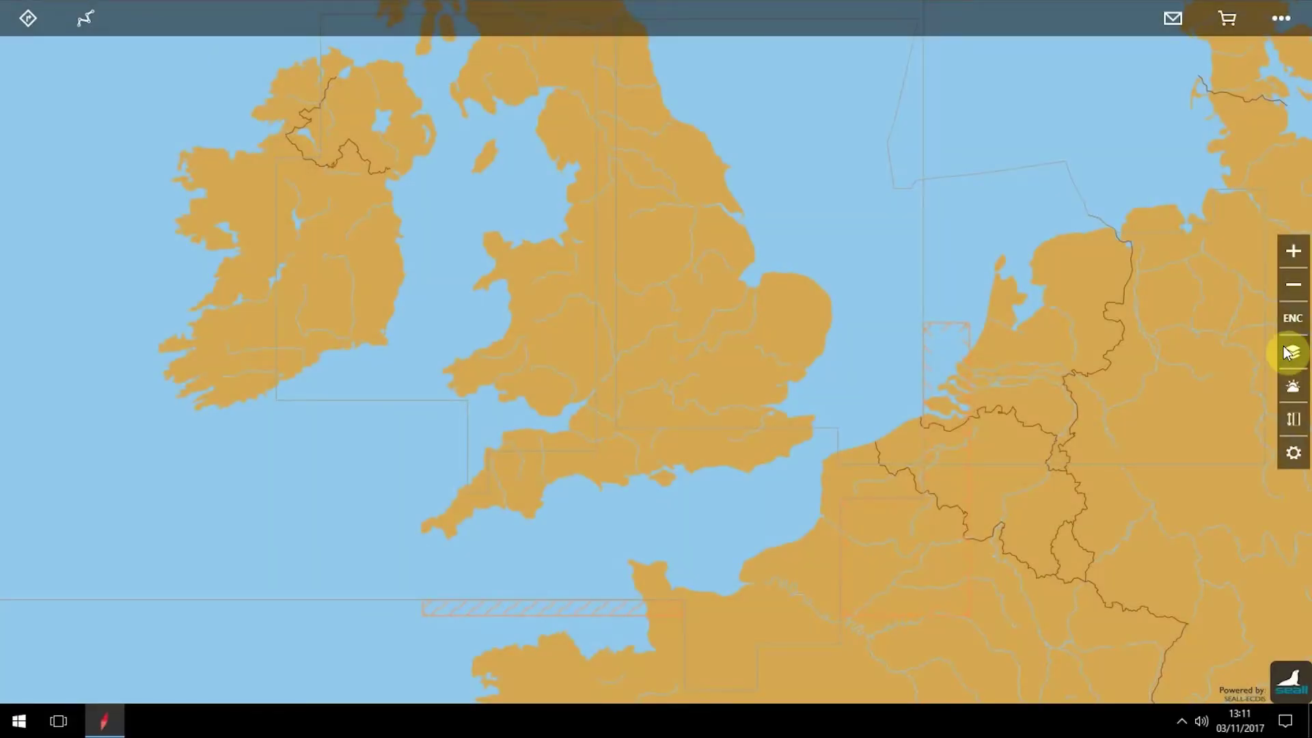
- Switch on the Ports layer in the chart display layers
{"action": "left_click", "coordinate": [1290, 352]}
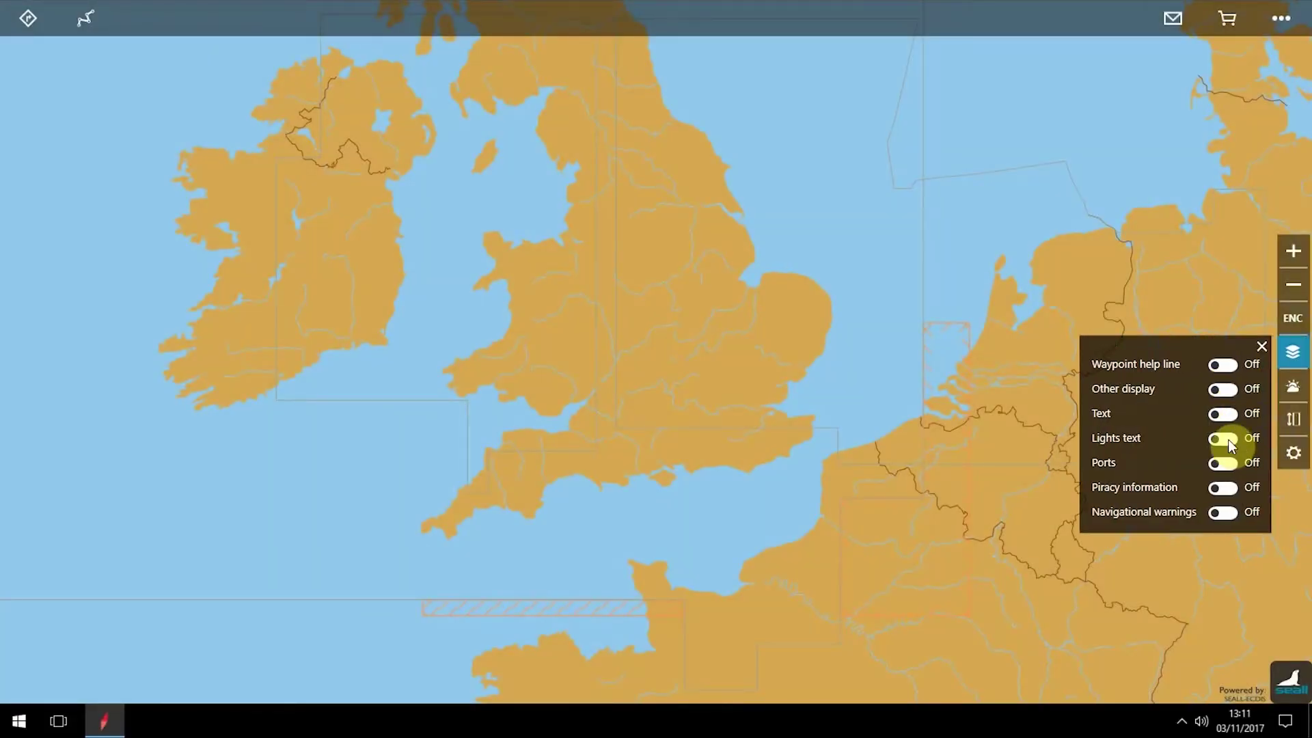
{"action": "left_click", "coordinate": [1223, 463]}
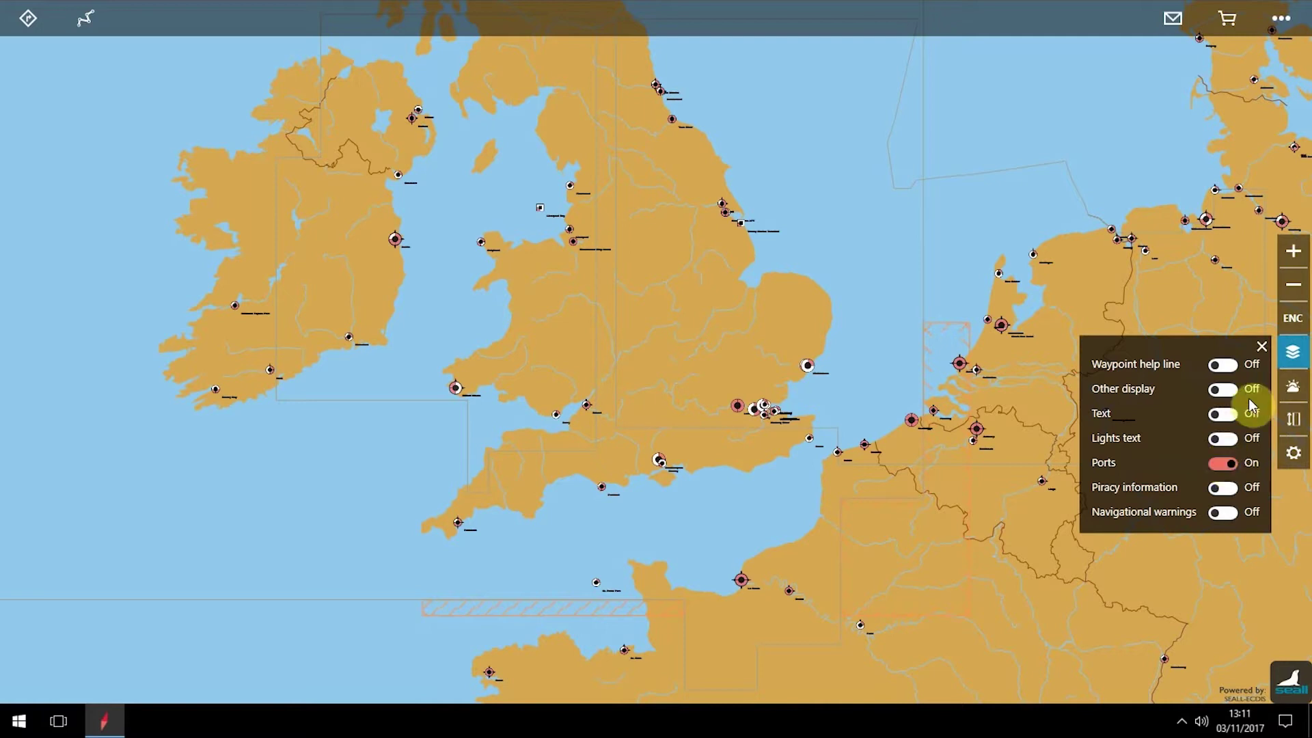
{"action": "left_click", "coordinate": [1262, 347]}
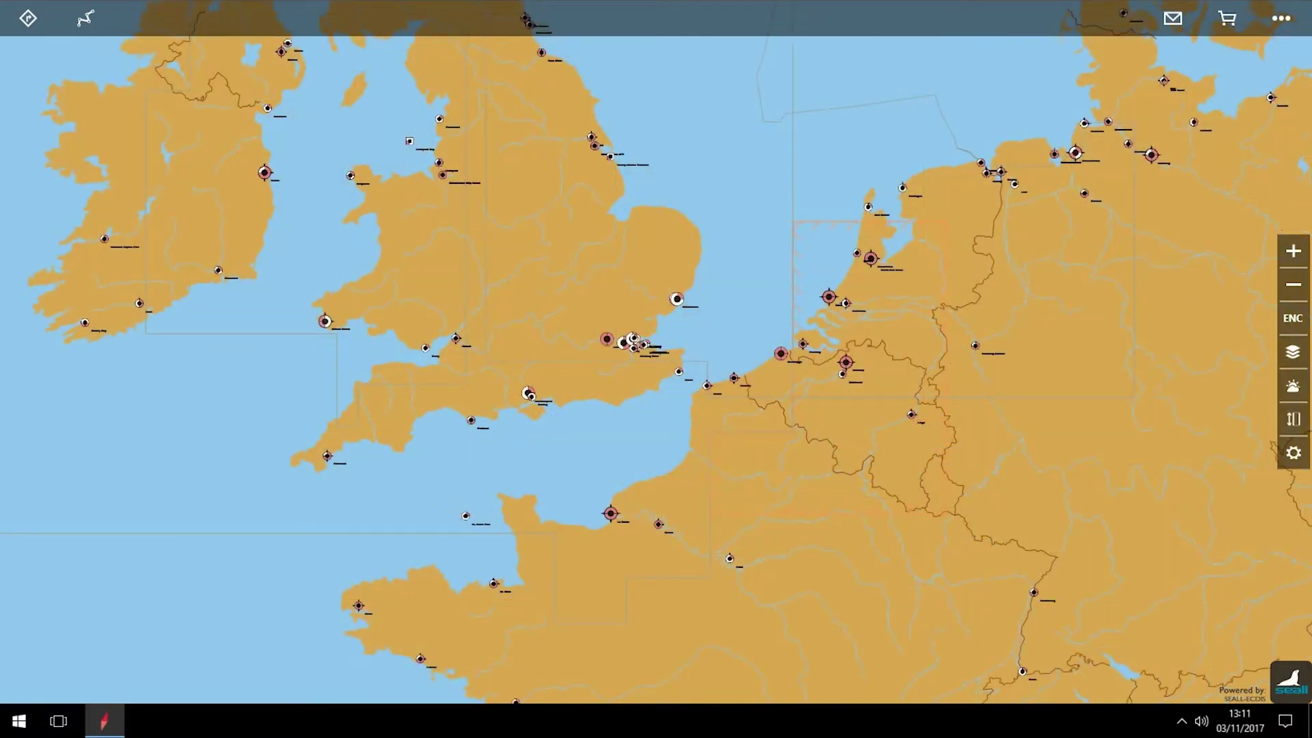
- Set the route turn radius to 1 NM and planned speed to 15 kn
{"action": "left_click", "coordinate": [1288, 457]}
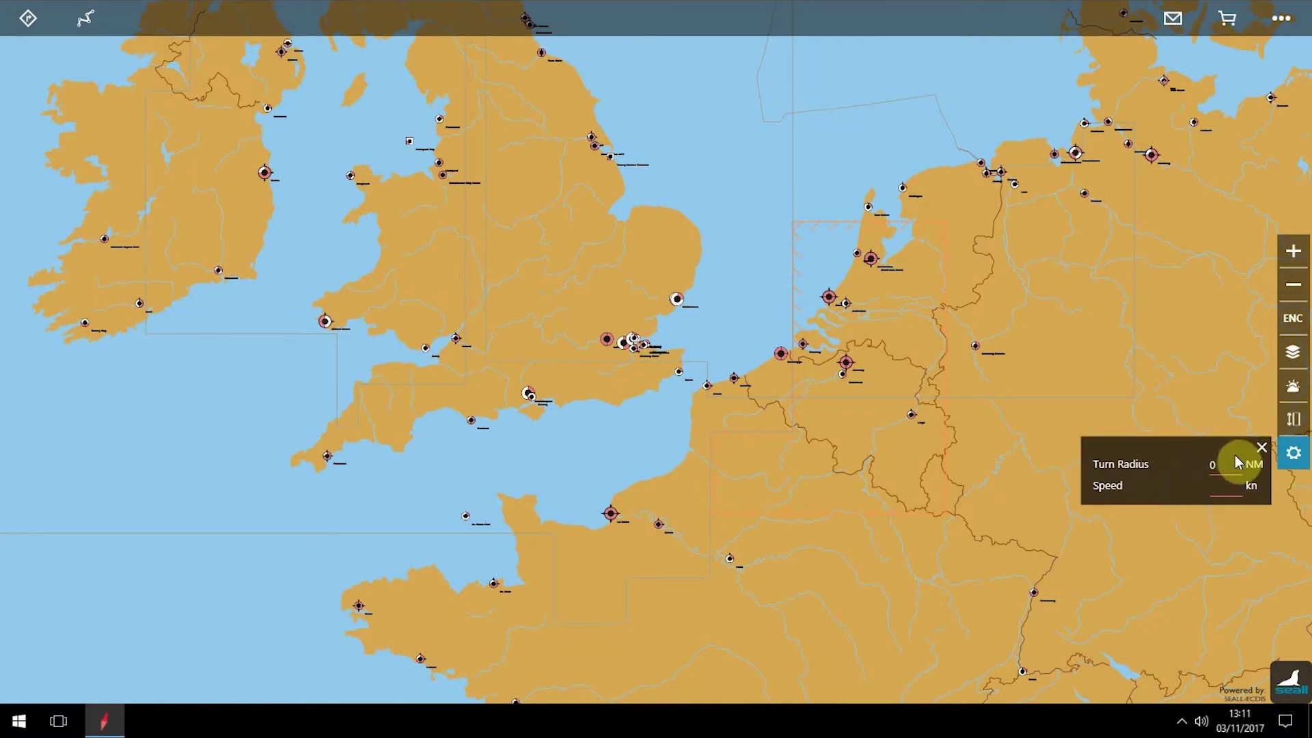
{"action": "left_click", "coordinate": [1211, 472]}
{"action": "type", "text": "1"}
{"action": "left_click", "coordinate": [1224, 485]}
{"action": "type", "text": "15"}
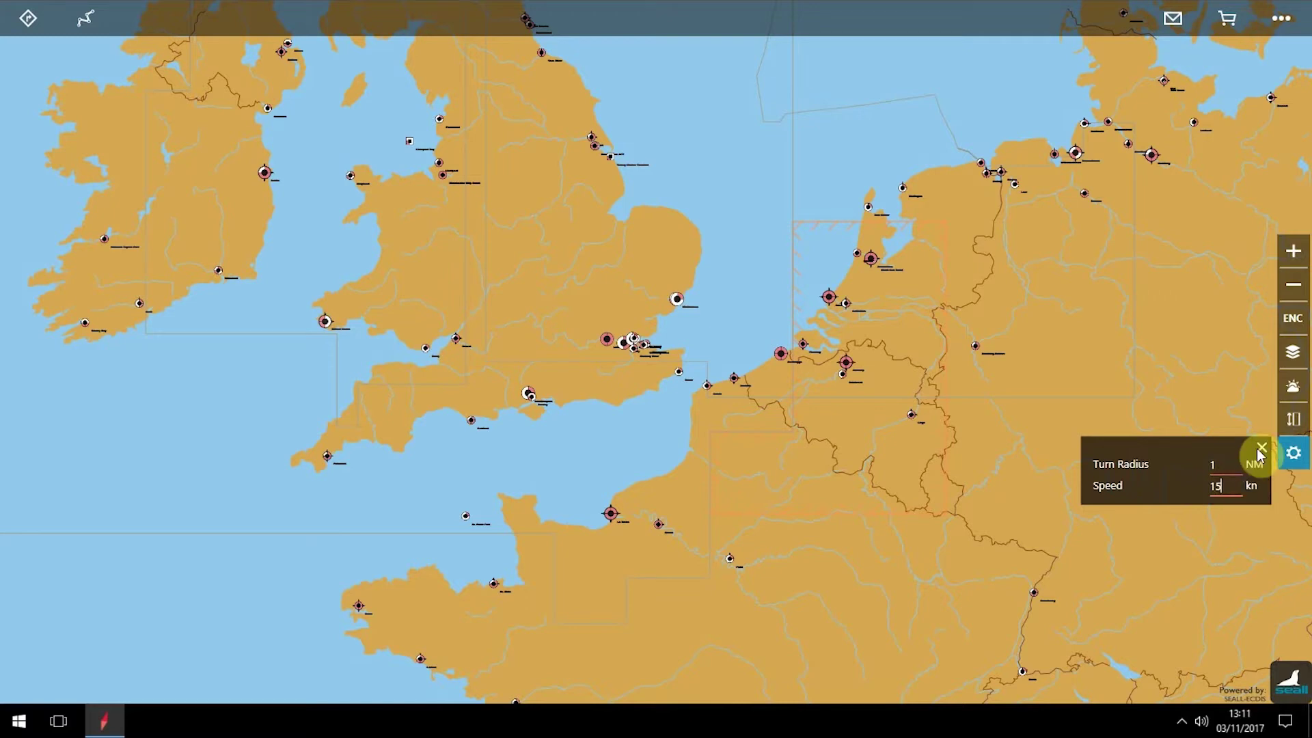
{"action": "left_click", "coordinate": [1261, 453]}
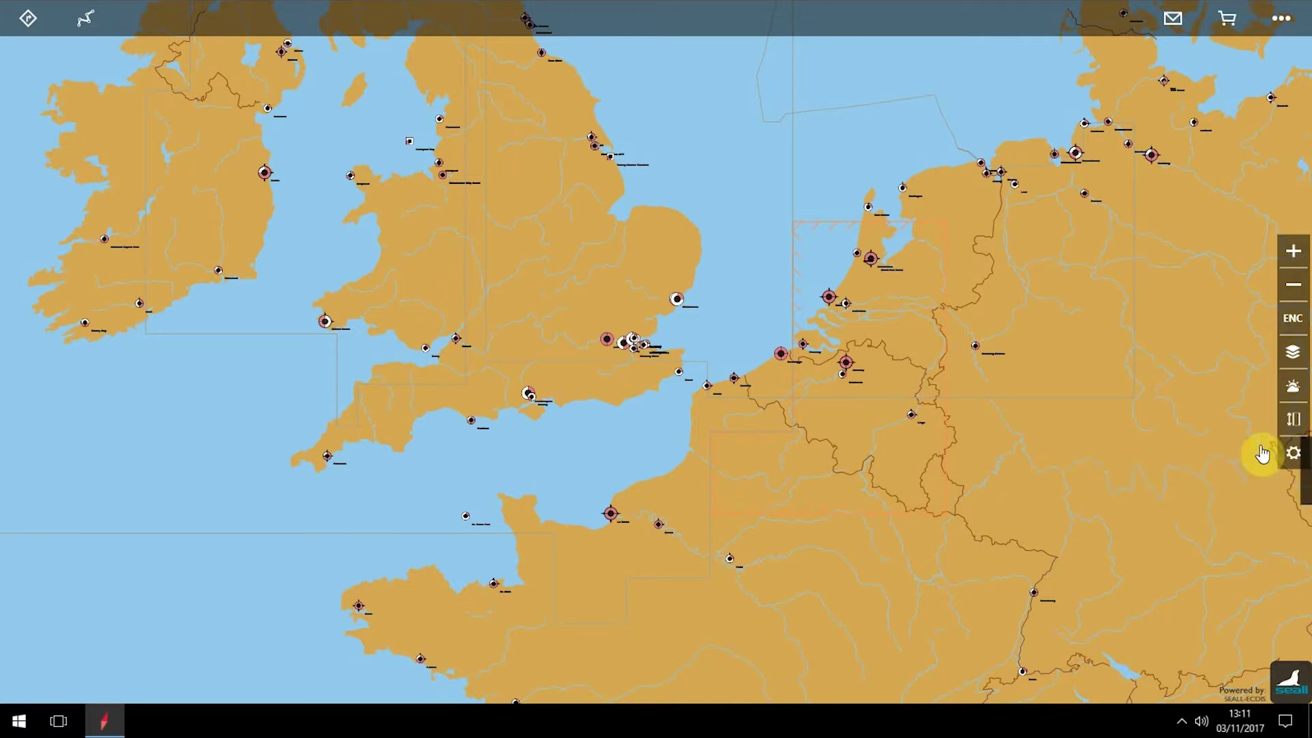
{"action": "left_click", "coordinate": [96, 21]}
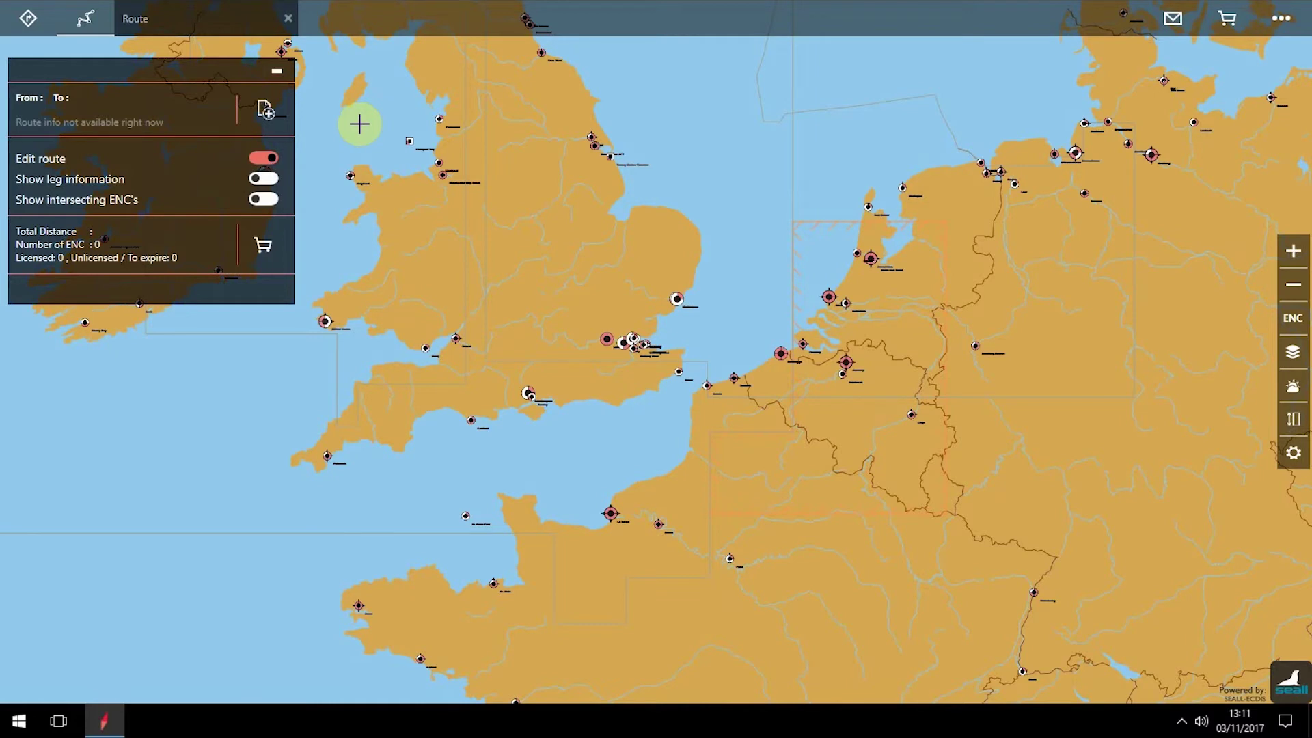
- Add a new route: three waypoints off the Dutch coast, then past Dover, west to England's south coast
{"action": "left_click", "coordinate": [270, 111]}
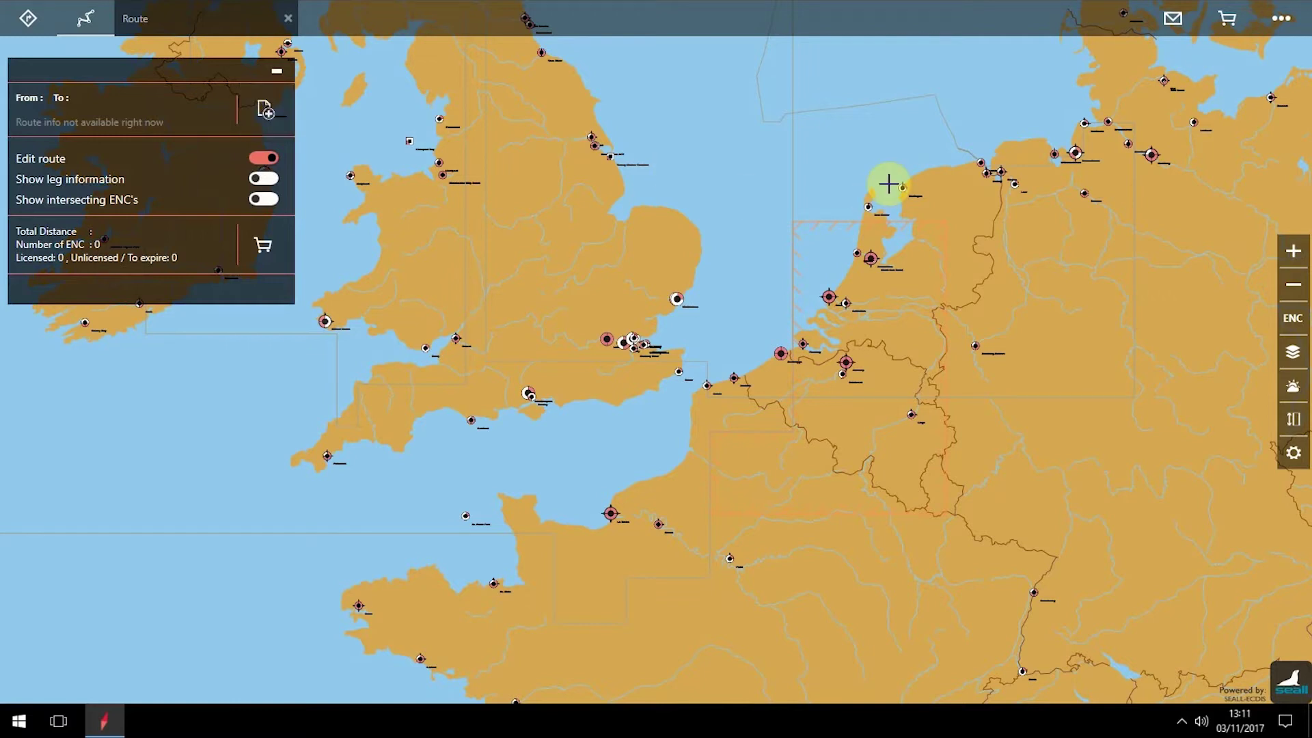
{"action": "left_click", "coordinate": [903, 189]}
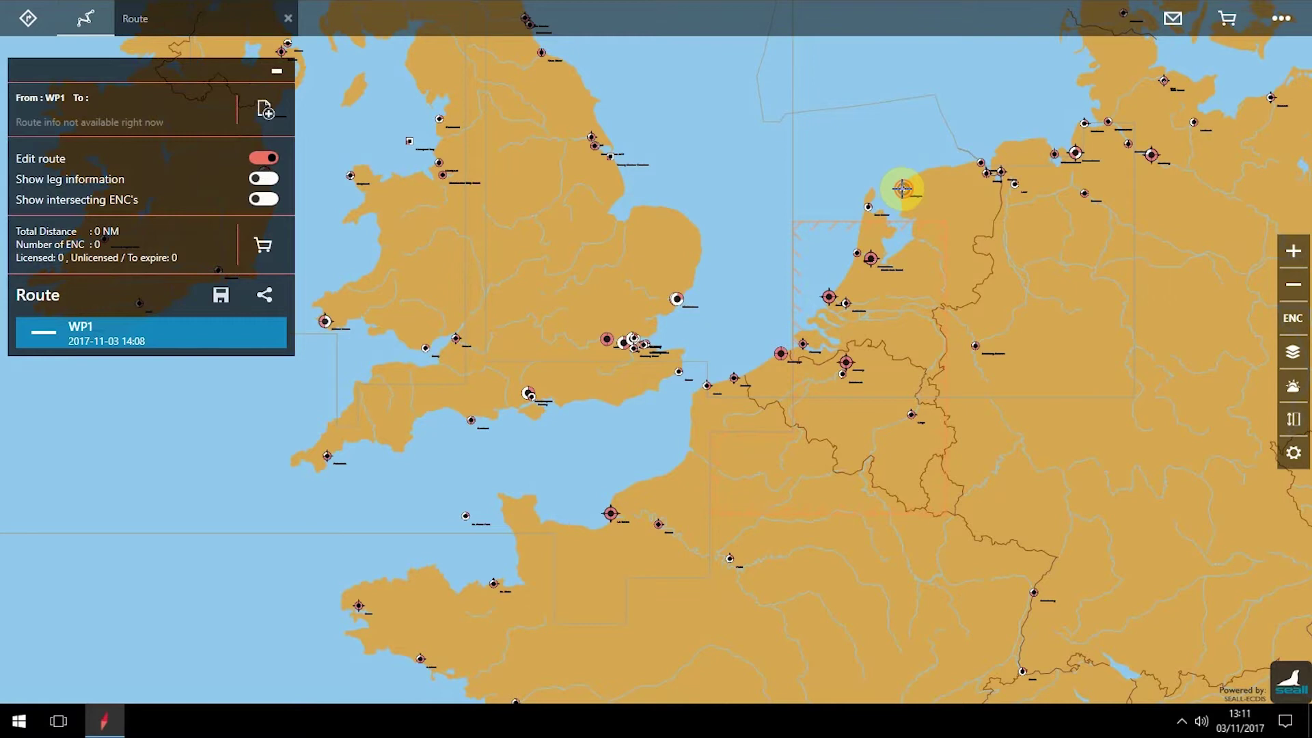
{"action": "left_click", "coordinate": [865, 165]}
{"action": "left_click", "coordinate": [811, 194]}
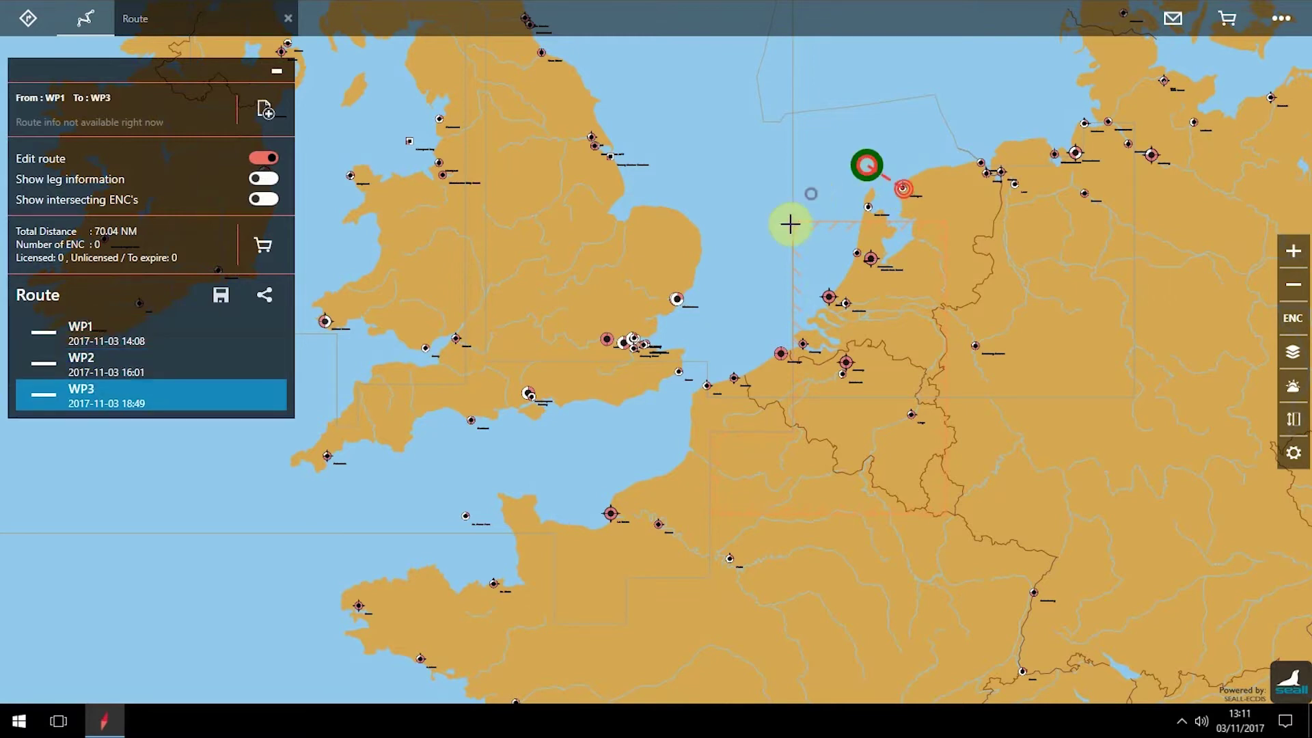
{"action": "left_click", "coordinate": [741, 316]}
{"action": "left_click", "coordinate": [677, 393]}
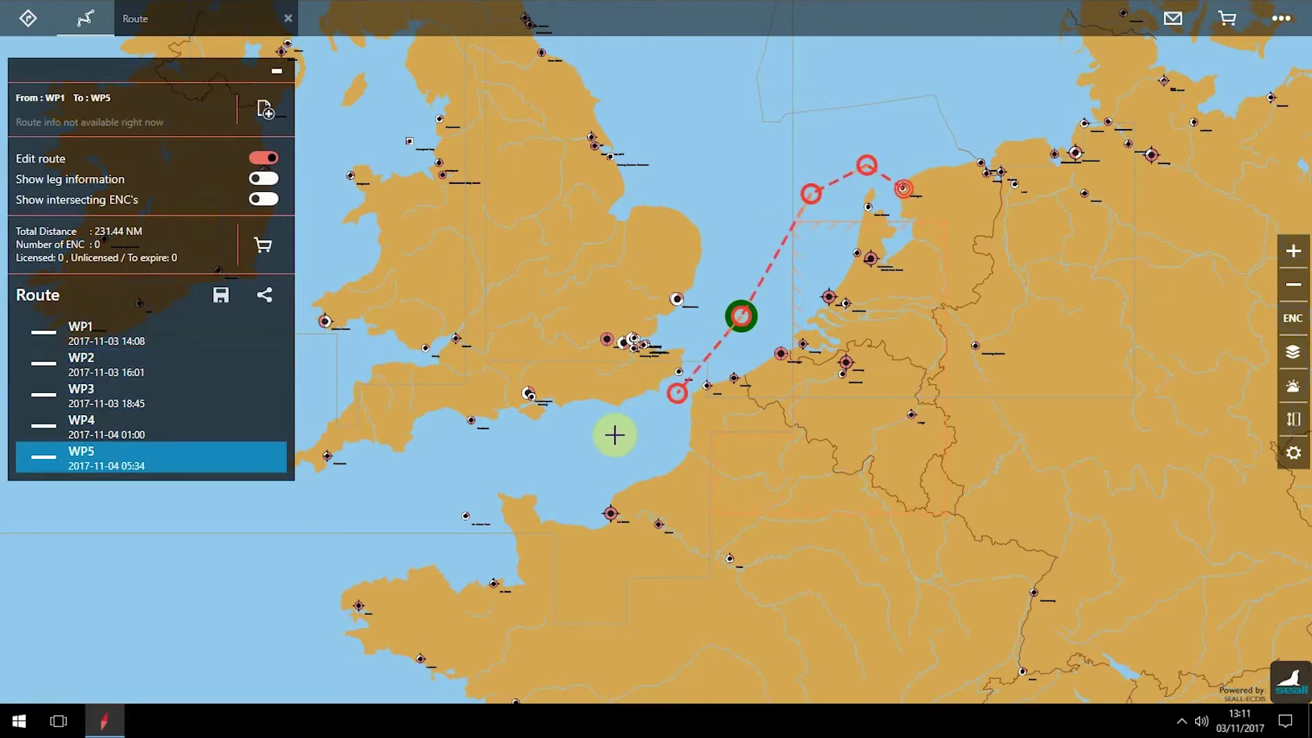
{"action": "left_click", "coordinate": [596, 437]}
{"action": "left_click", "coordinate": [513, 450]}
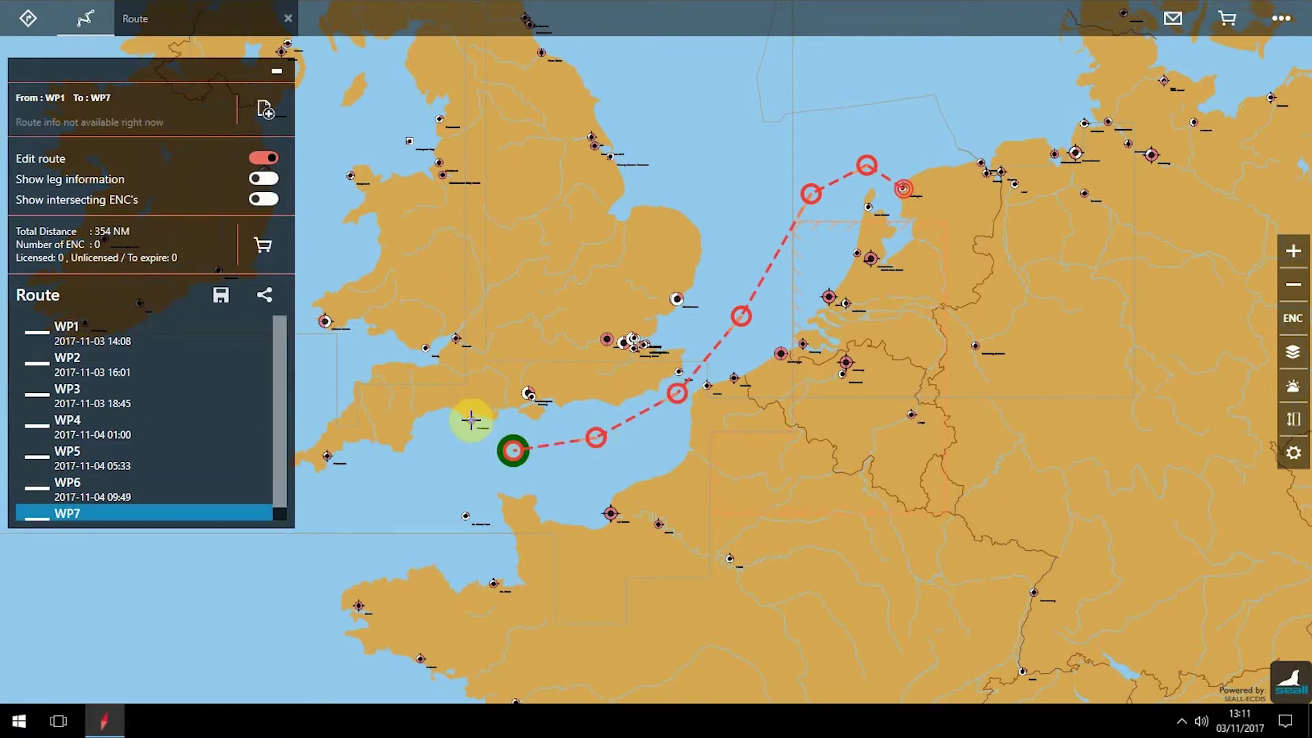
{"action": "left_click", "coordinate": [471, 419]}
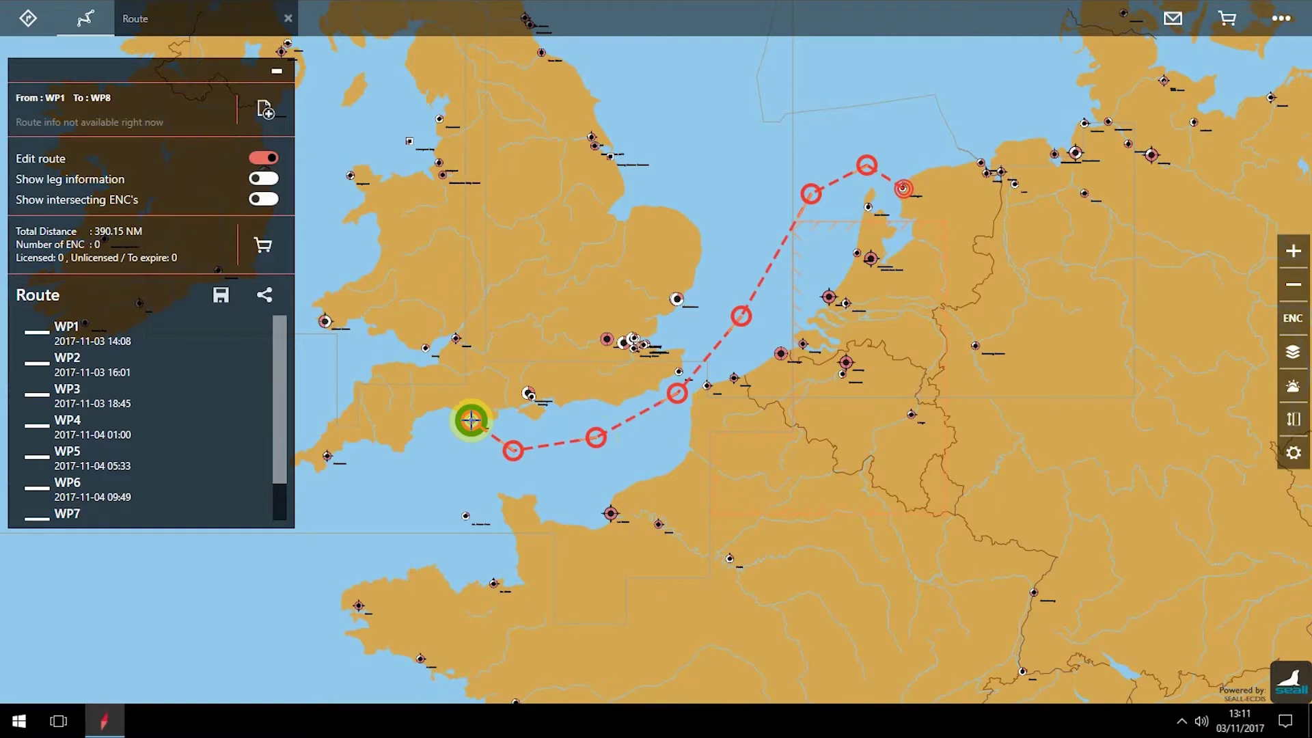
- Move WP6, insert and nudge an extra waypoint on a Channel leg, then finish editing
{"action": "scroll", "coordinate": [493, 375], "scroll_direction": "up", "scroll_amount": 3}
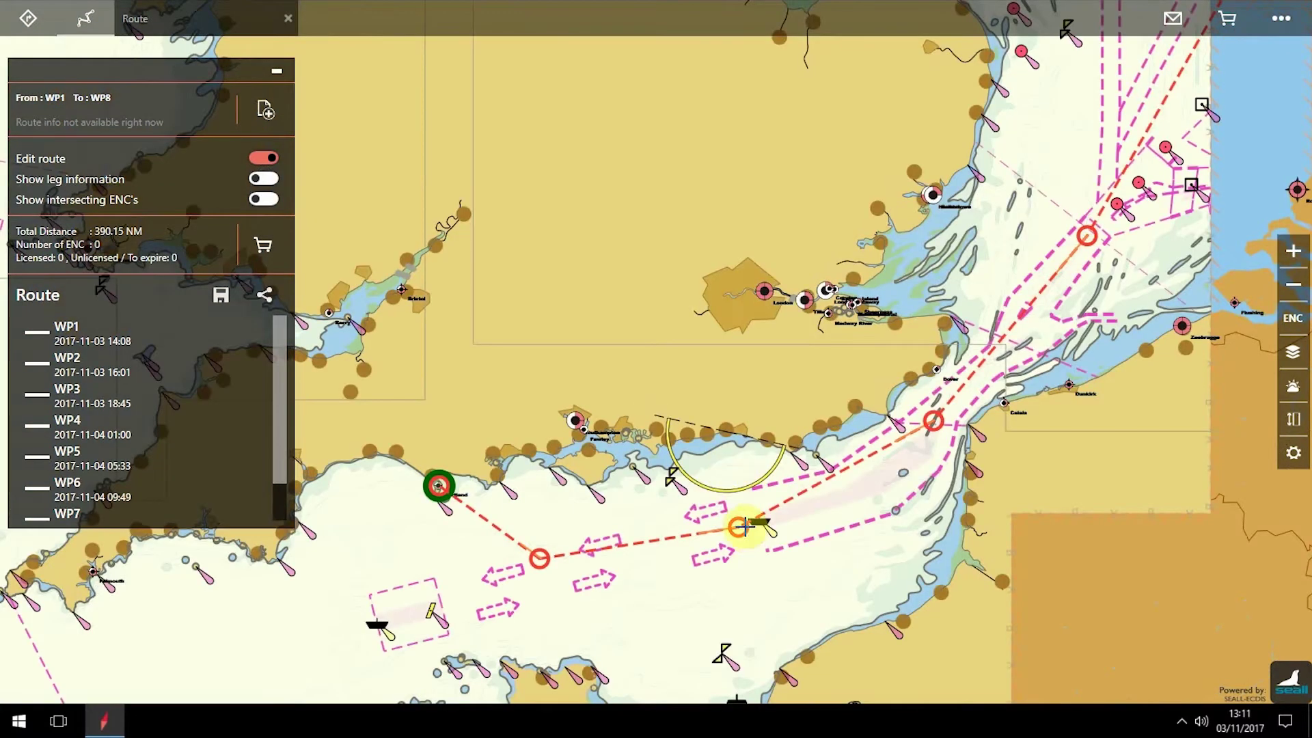
{"action": "left_click_drag", "start_coordinate": [741, 526], "coordinate": [709, 511]}
{"action": "double_click", "coordinate": [825, 467]}
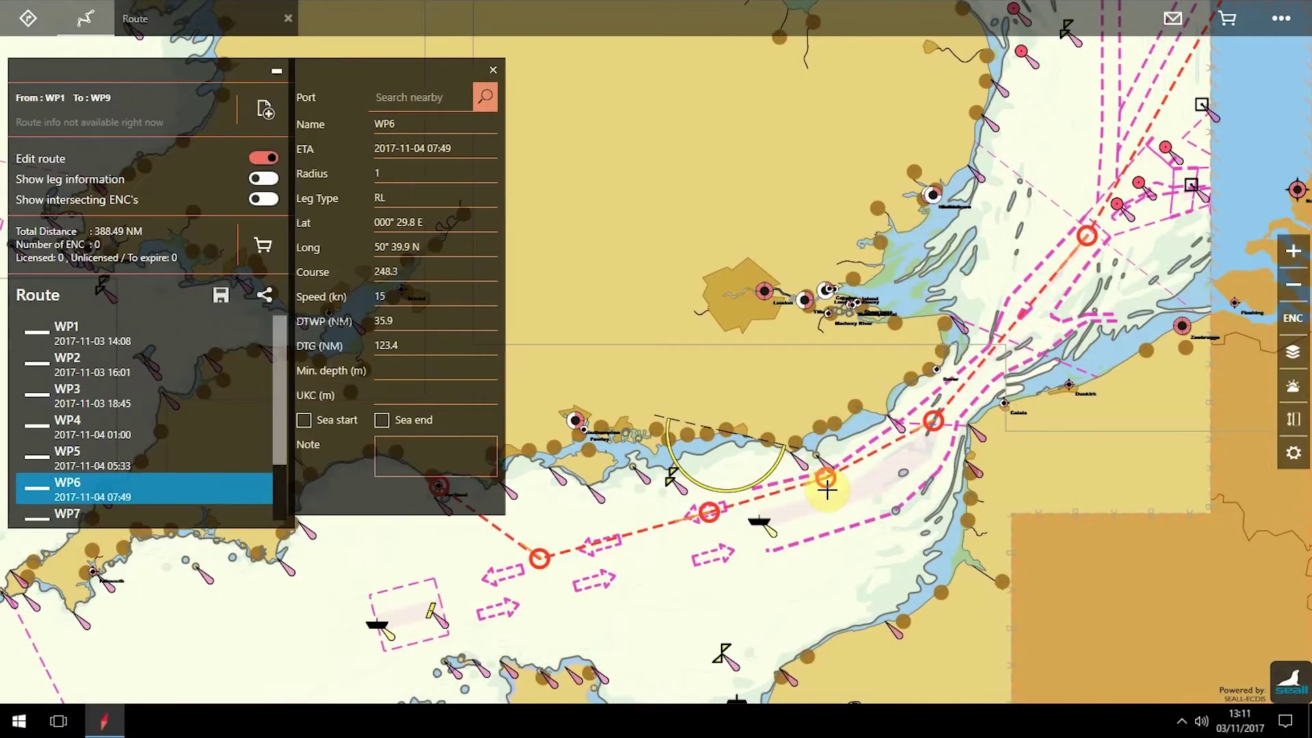
{"action": "left_click_drag", "start_coordinate": [827, 489], "coordinate": [837, 497]}
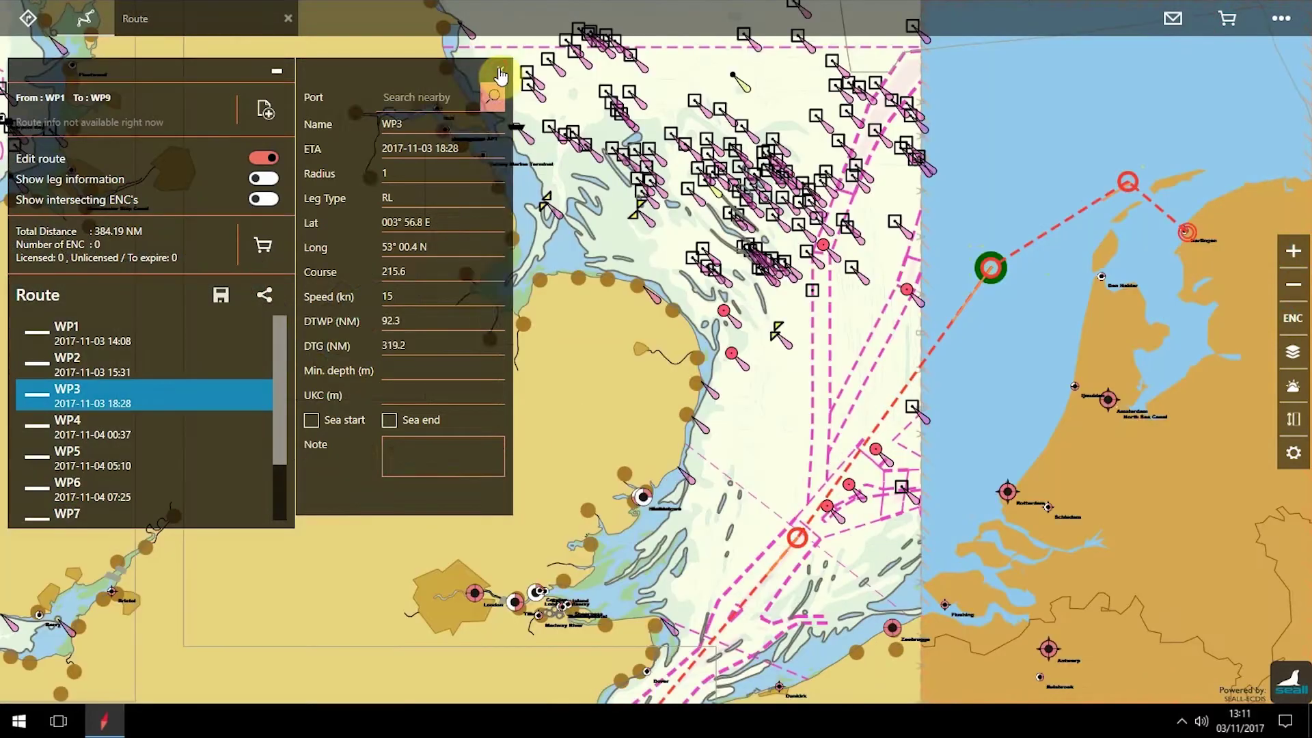
{"action": "left_click", "coordinate": [274, 158]}
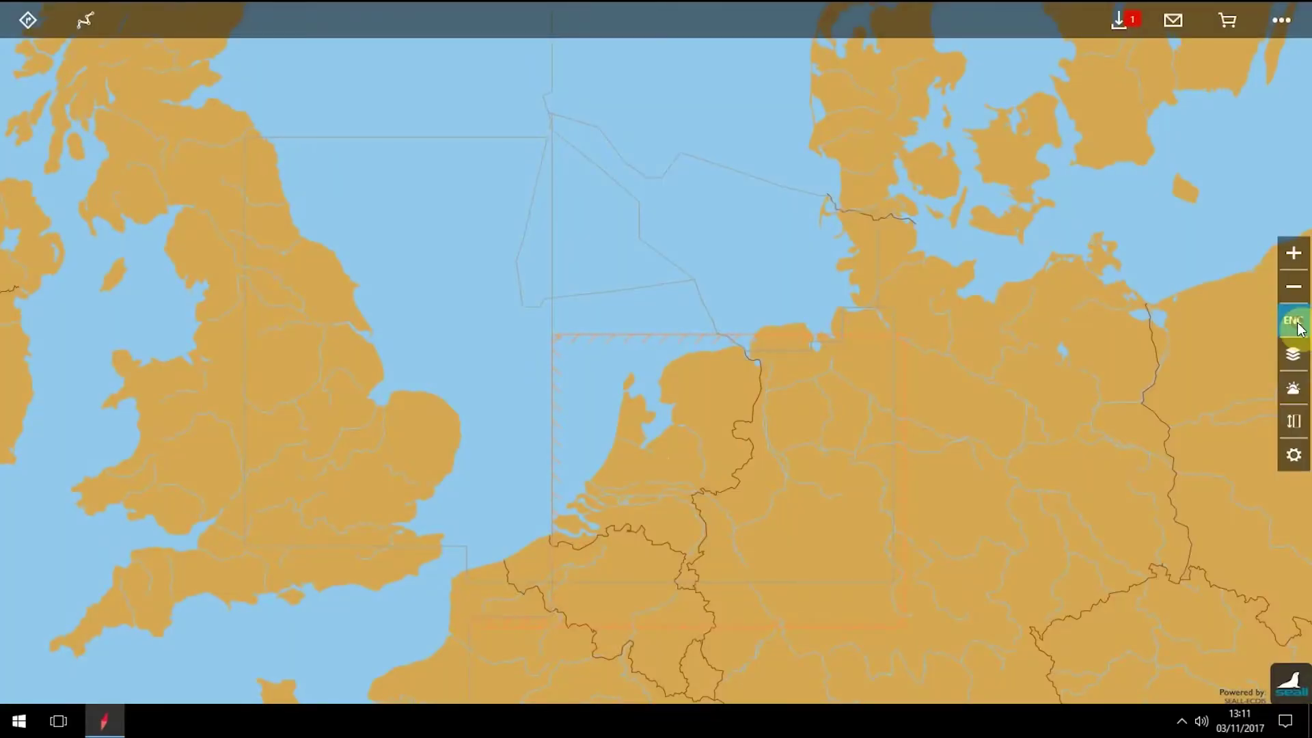
- Toggle Overview, Approach, Berthing, Coastal and General coverage, then switch on My ENC's only
{"action": "left_click", "coordinate": [1298, 326]}
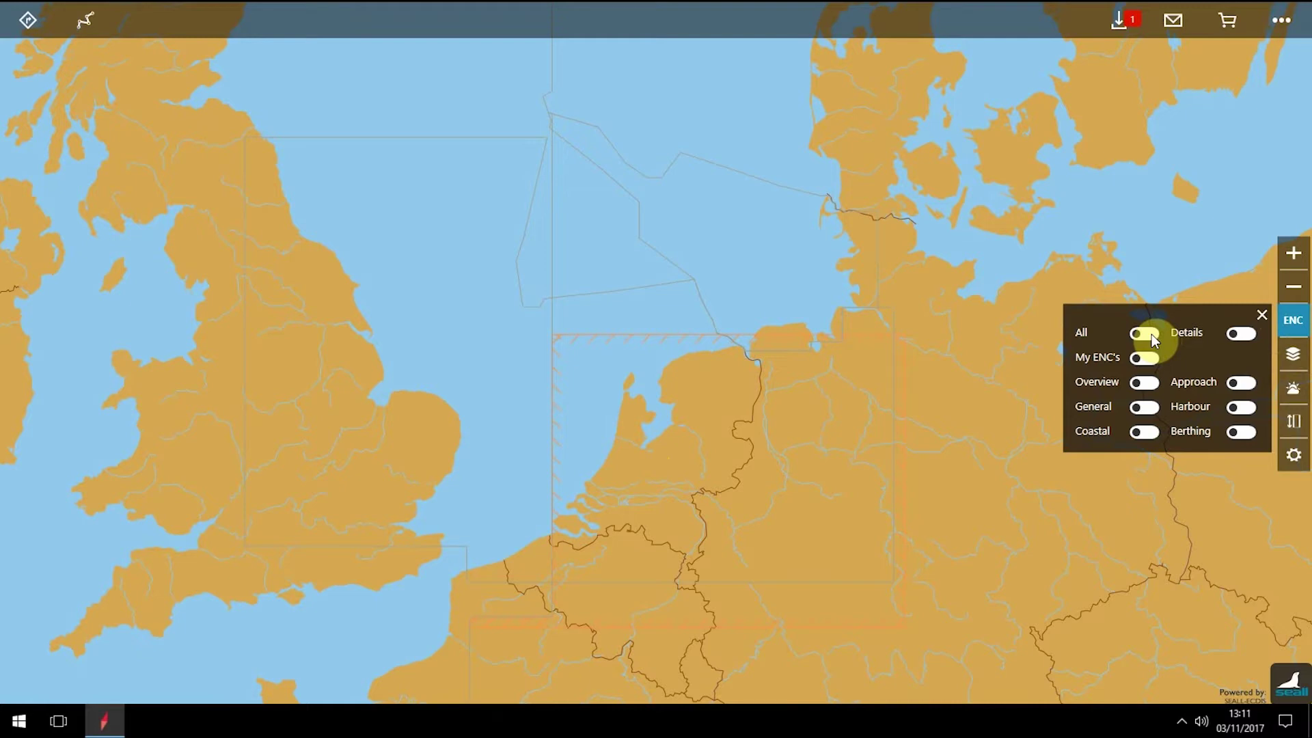
{"action": "left_click", "coordinate": [1142, 382]}
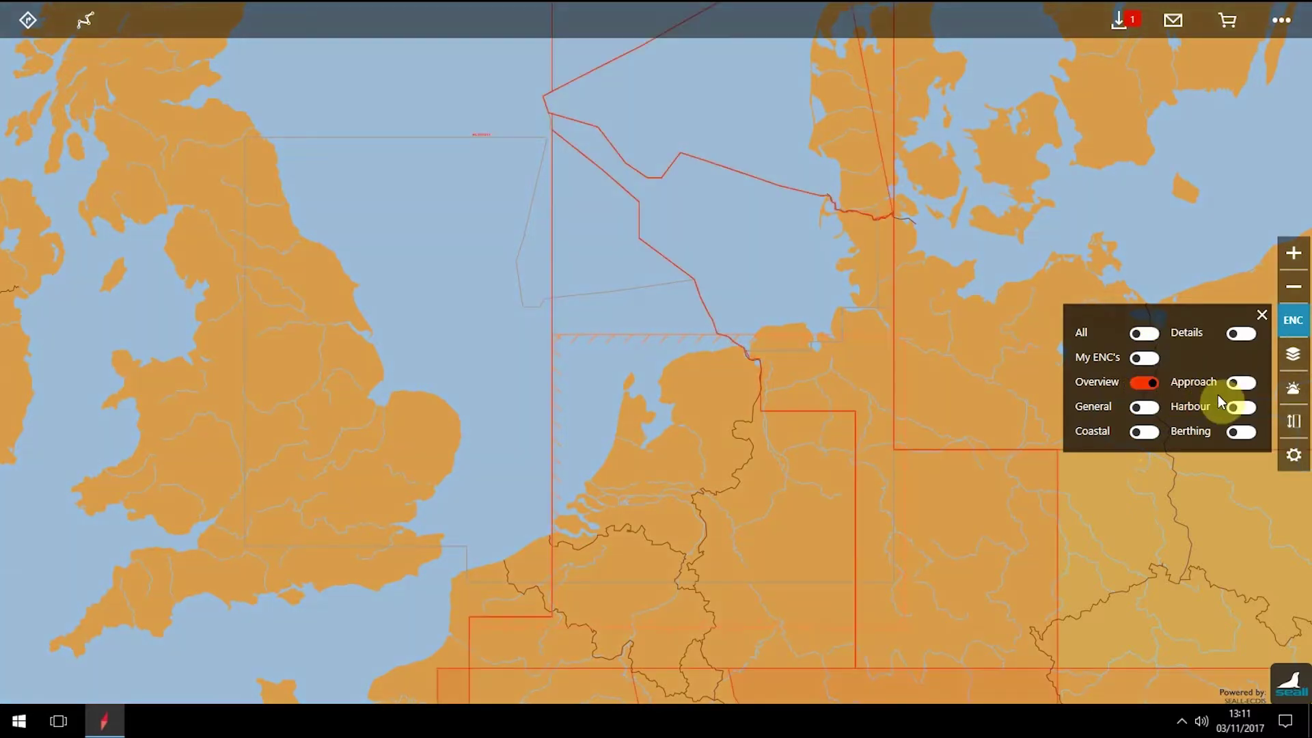
{"action": "left_click", "coordinate": [1232, 384]}
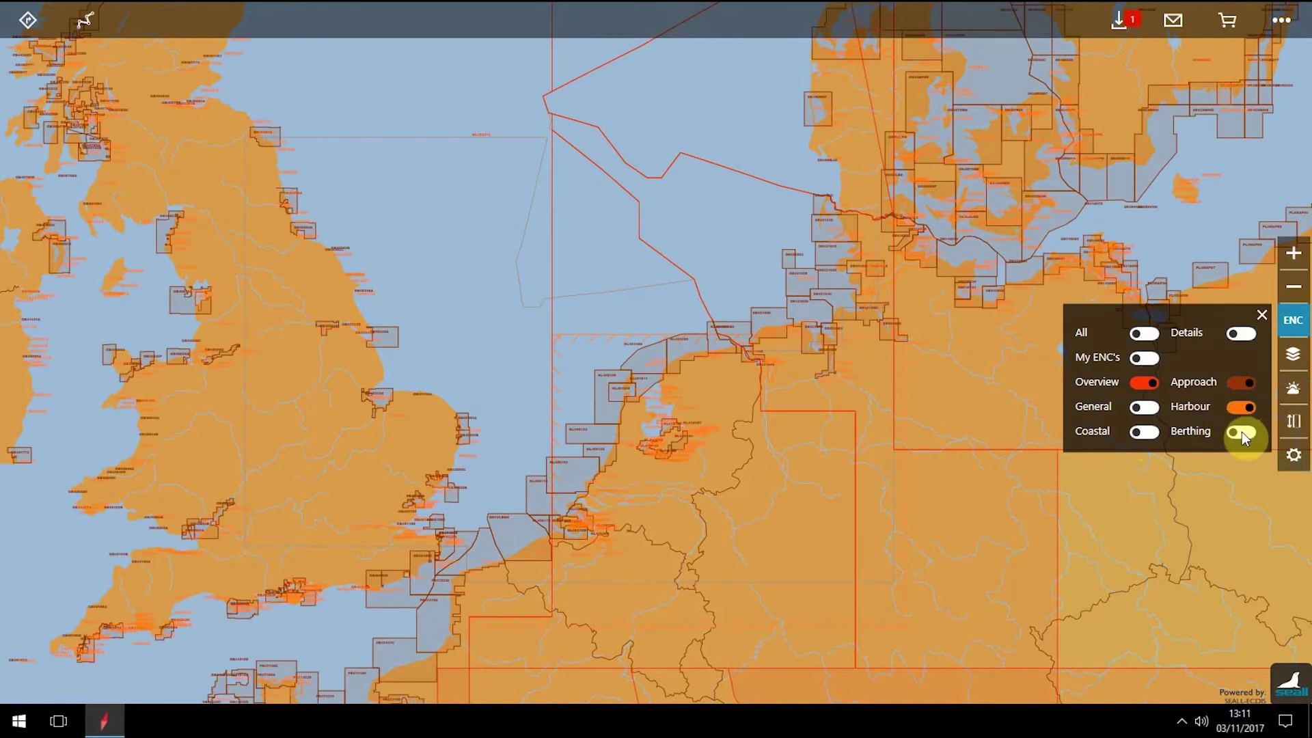
{"action": "left_click", "coordinate": [1242, 432]}
{"action": "left_click", "coordinate": [1147, 430]}
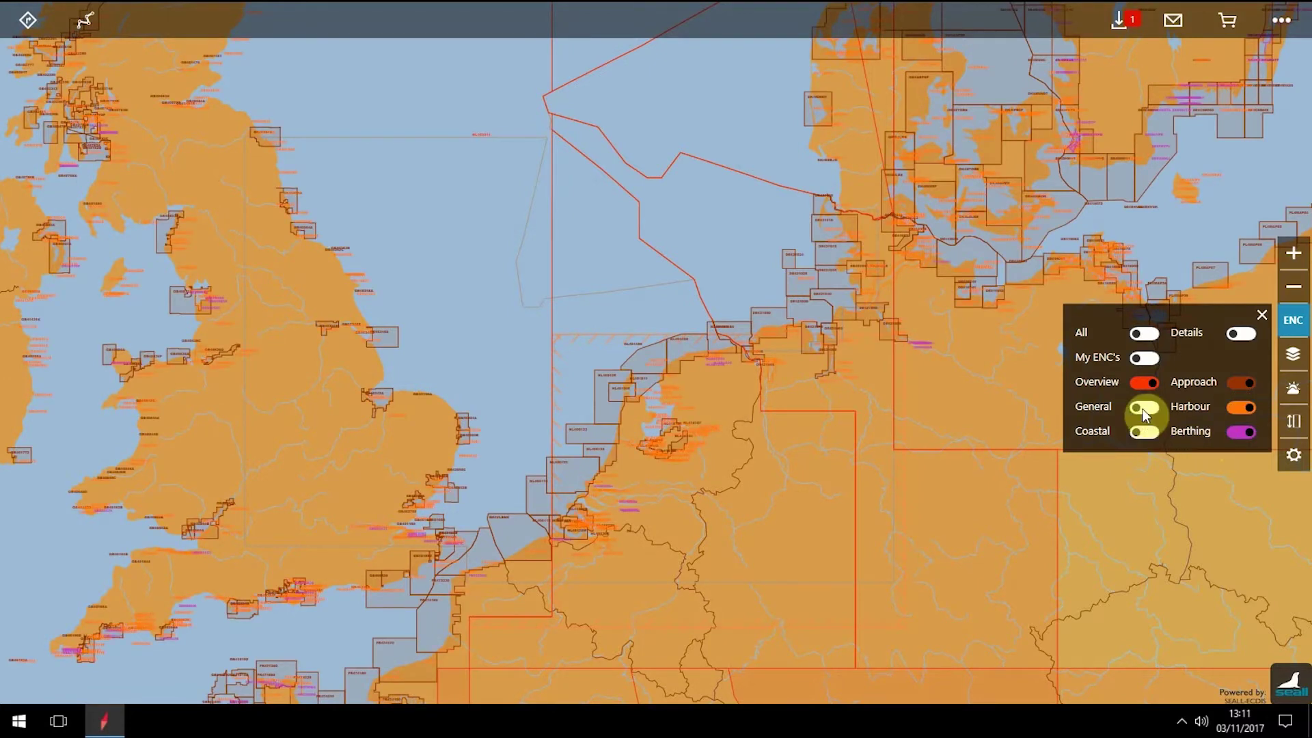
{"action": "left_click", "coordinate": [1143, 408]}
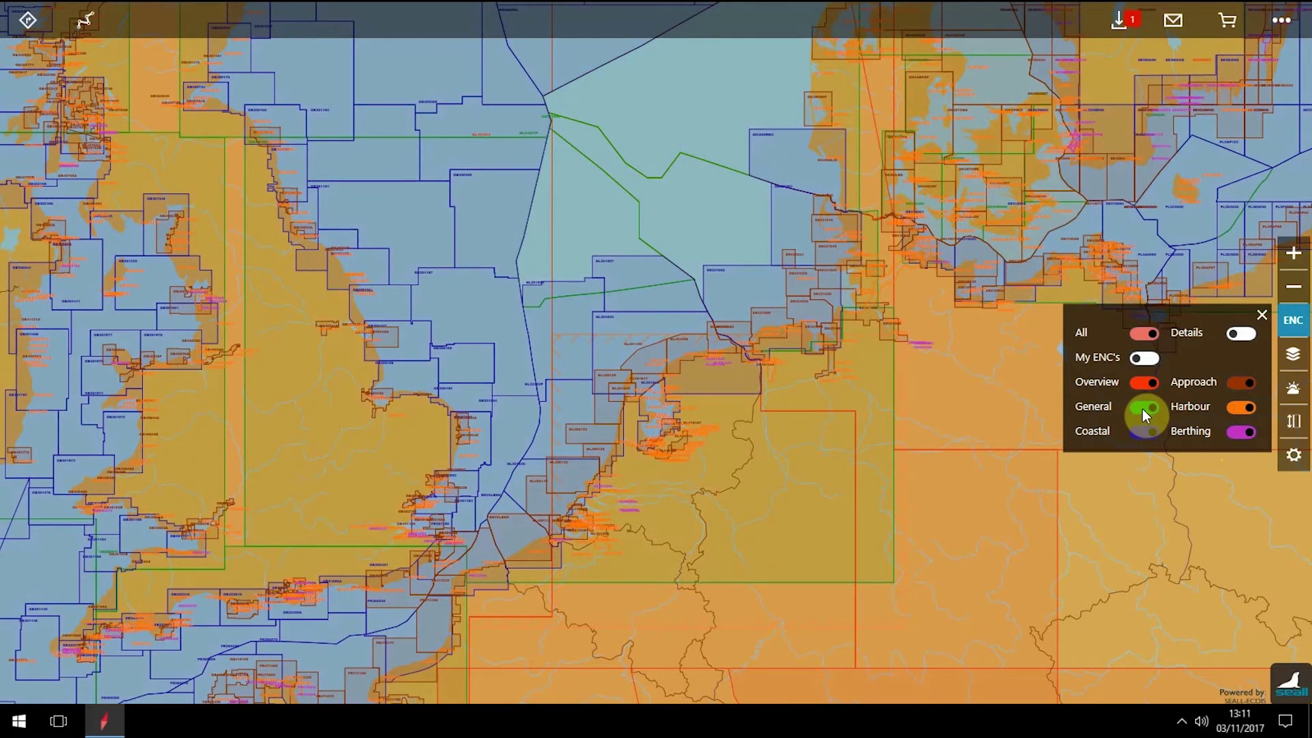
{"action": "left_click", "coordinate": [1144, 356]}
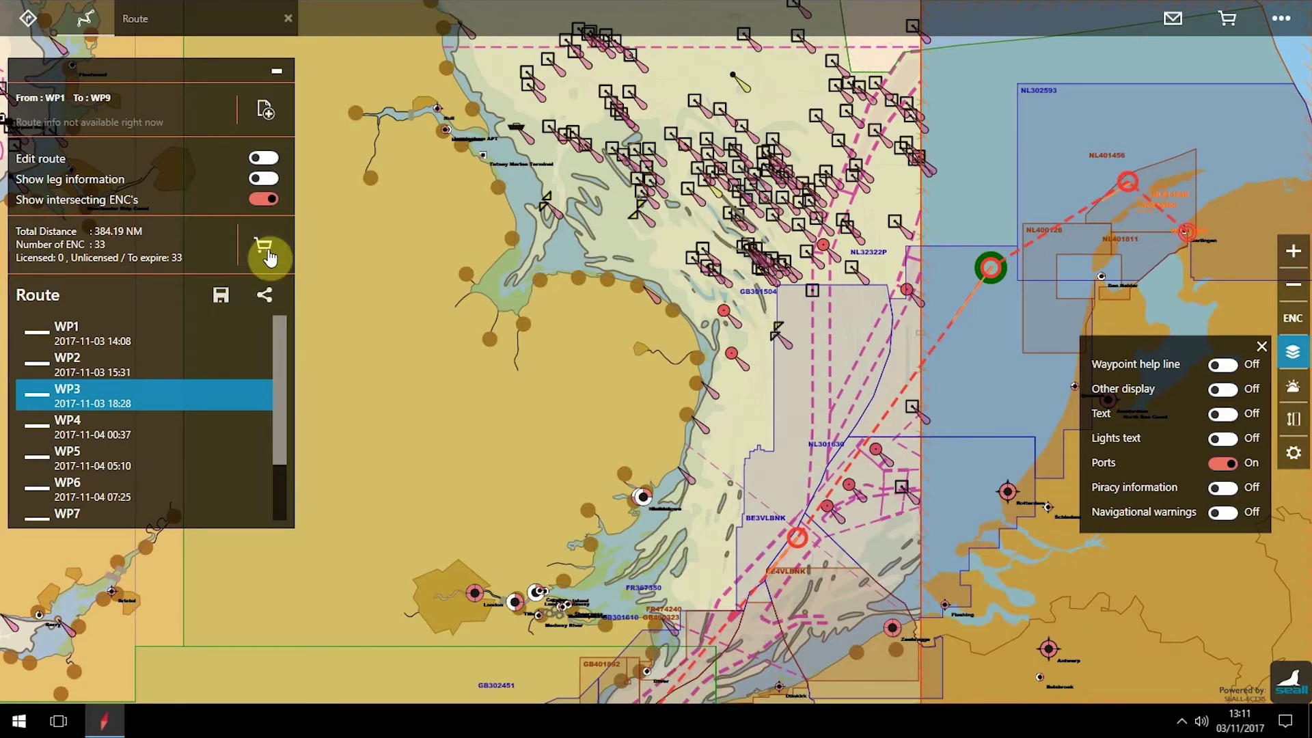
- Put the route's 33 intersecting ENCs in the basket and review the ENC order
{"action": "left_click", "coordinate": [267, 255]}
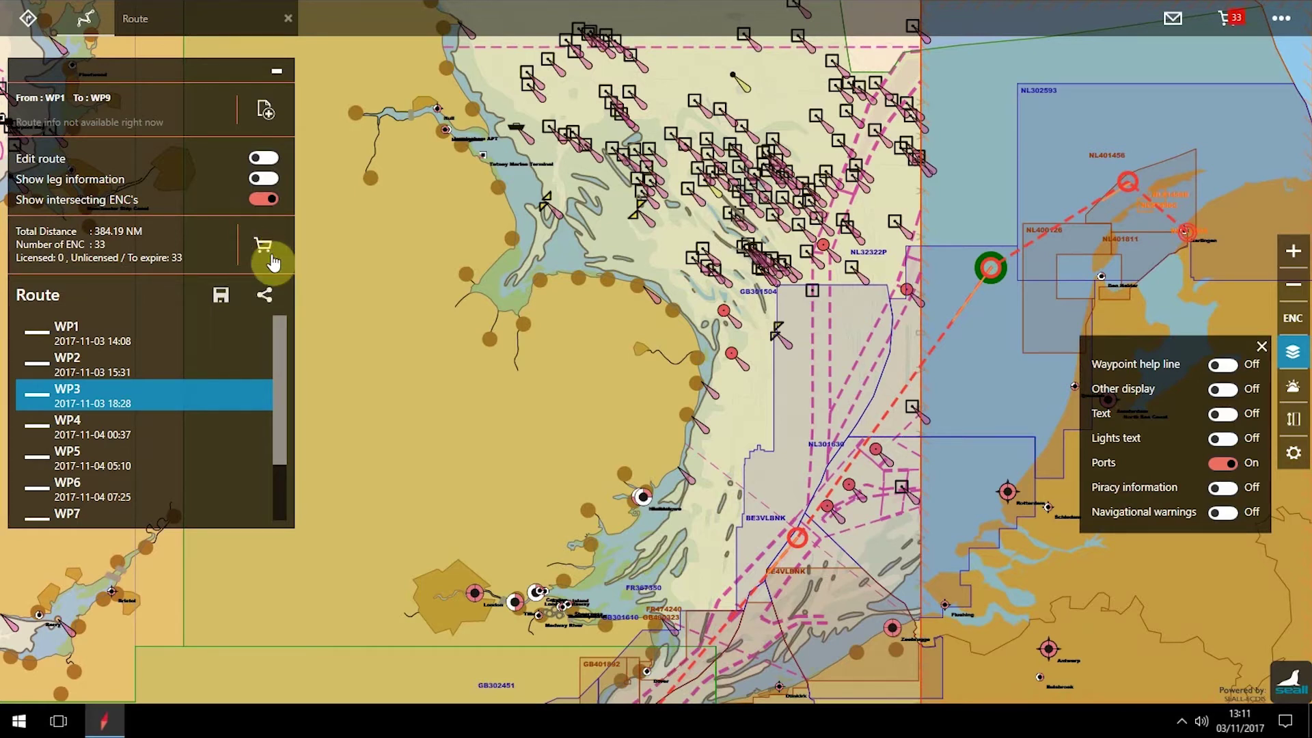
{"action": "left_click", "coordinate": [1228, 19]}
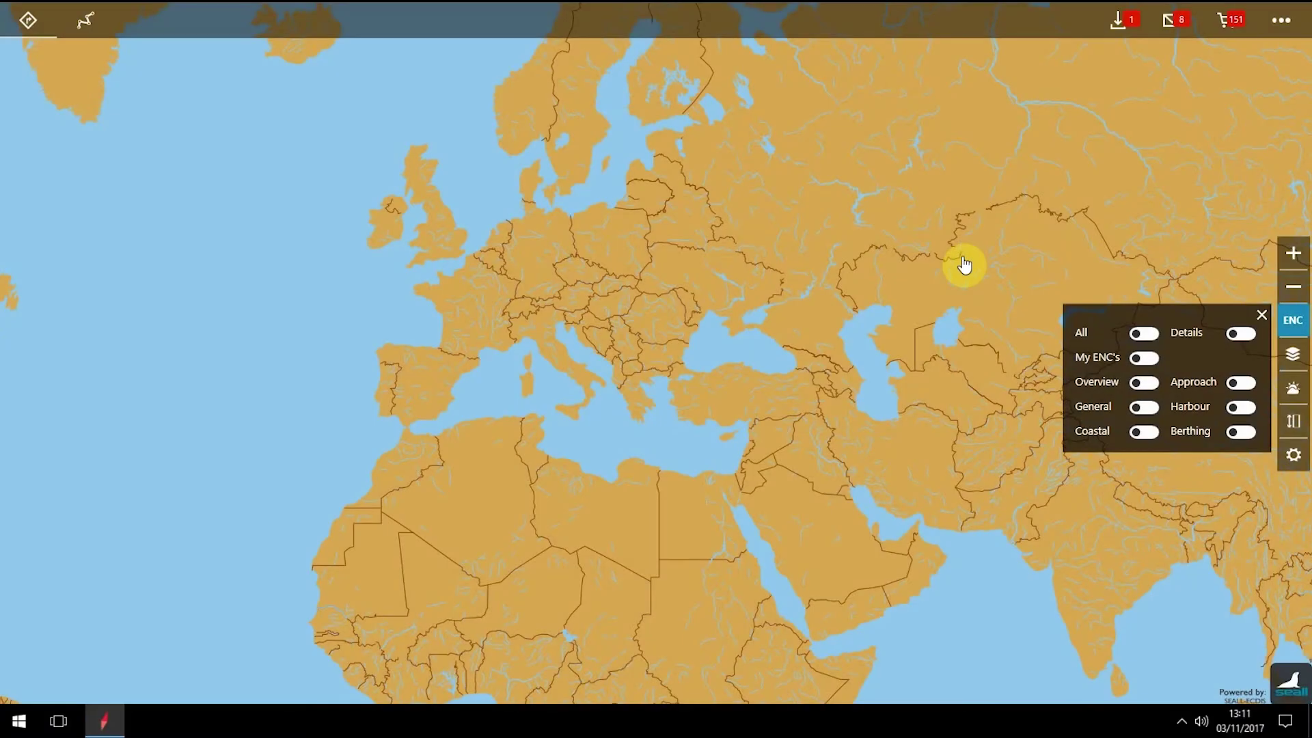
- View the list of chart Downloads In Progress
{"action": "left_click", "coordinate": [1133, 12]}
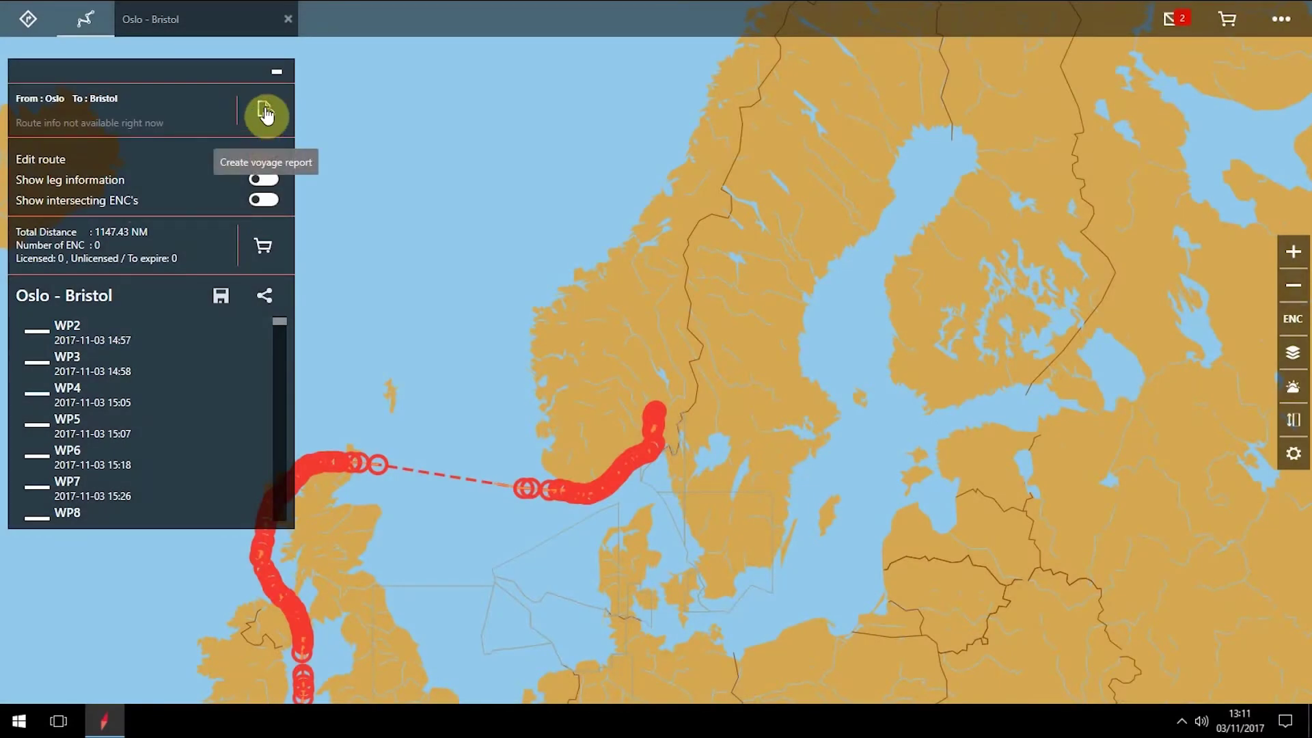
- Dismiss the Invalid route warning and mark WP13 near Oslo as the sea start
{"action": "left_click", "coordinate": [266, 115]}
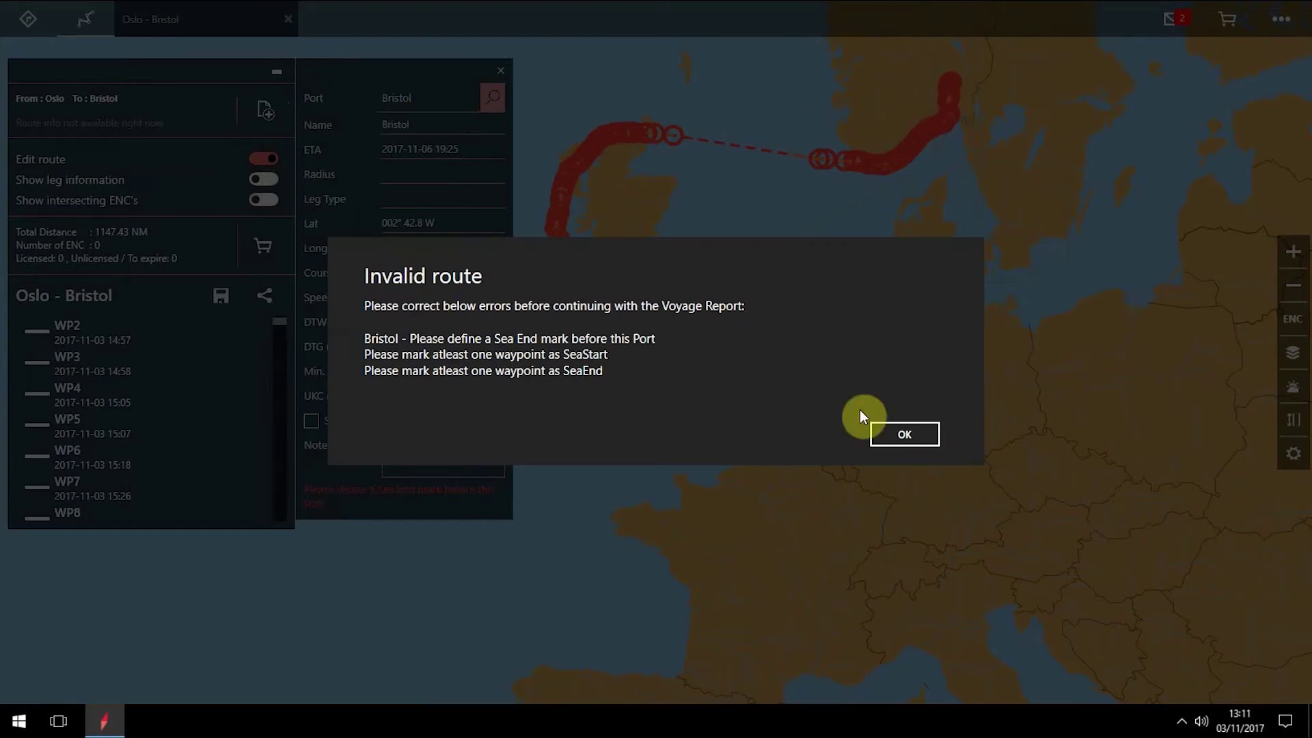
{"action": "left_click", "coordinate": [904, 435]}
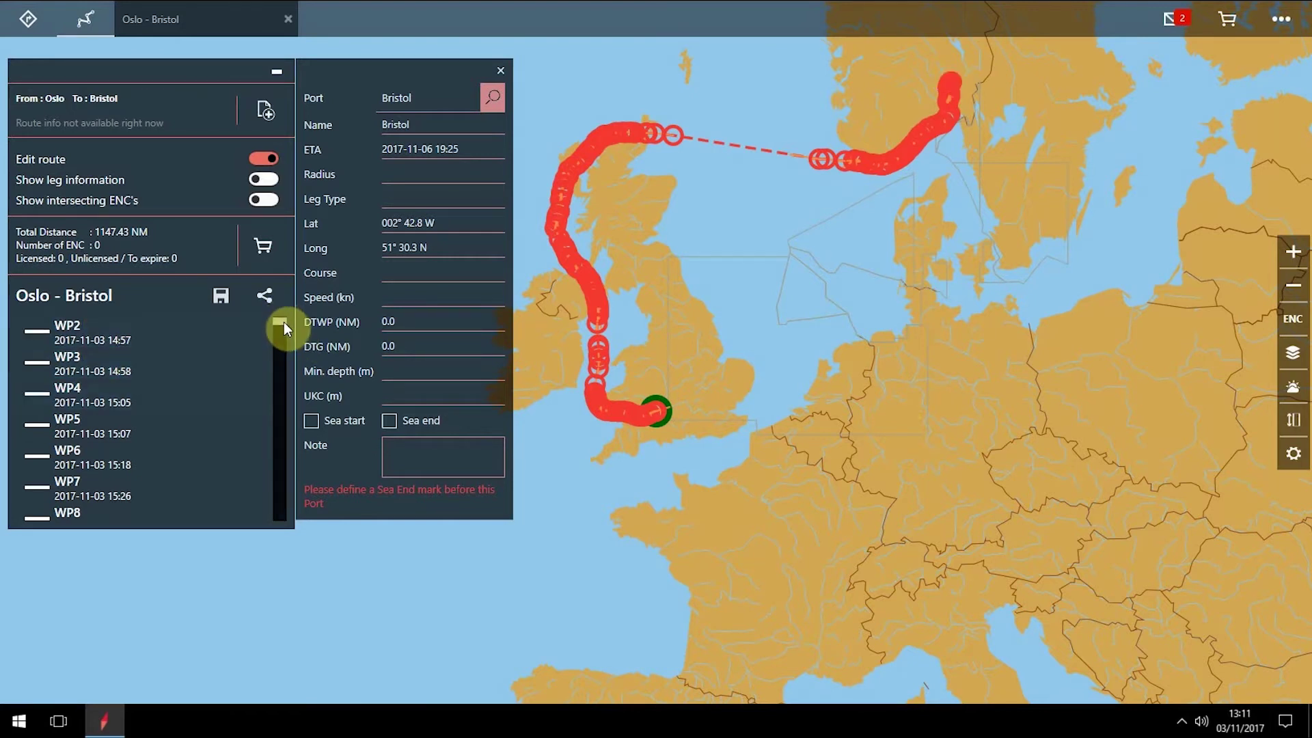
{"action": "left_click", "coordinate": [281, 333]}
{"action": "left_click", "coordinate": [68, 364]}
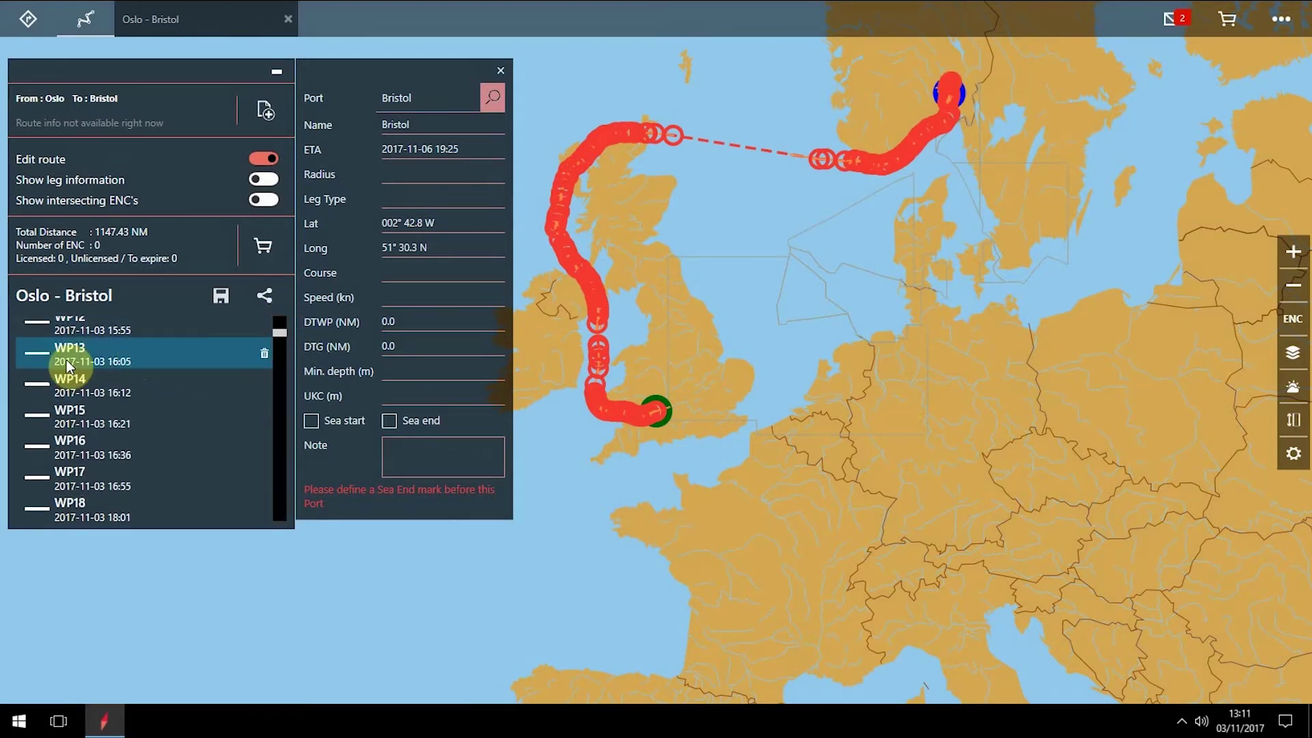
{"action": "left_click", "coordinate": [311, 422]}
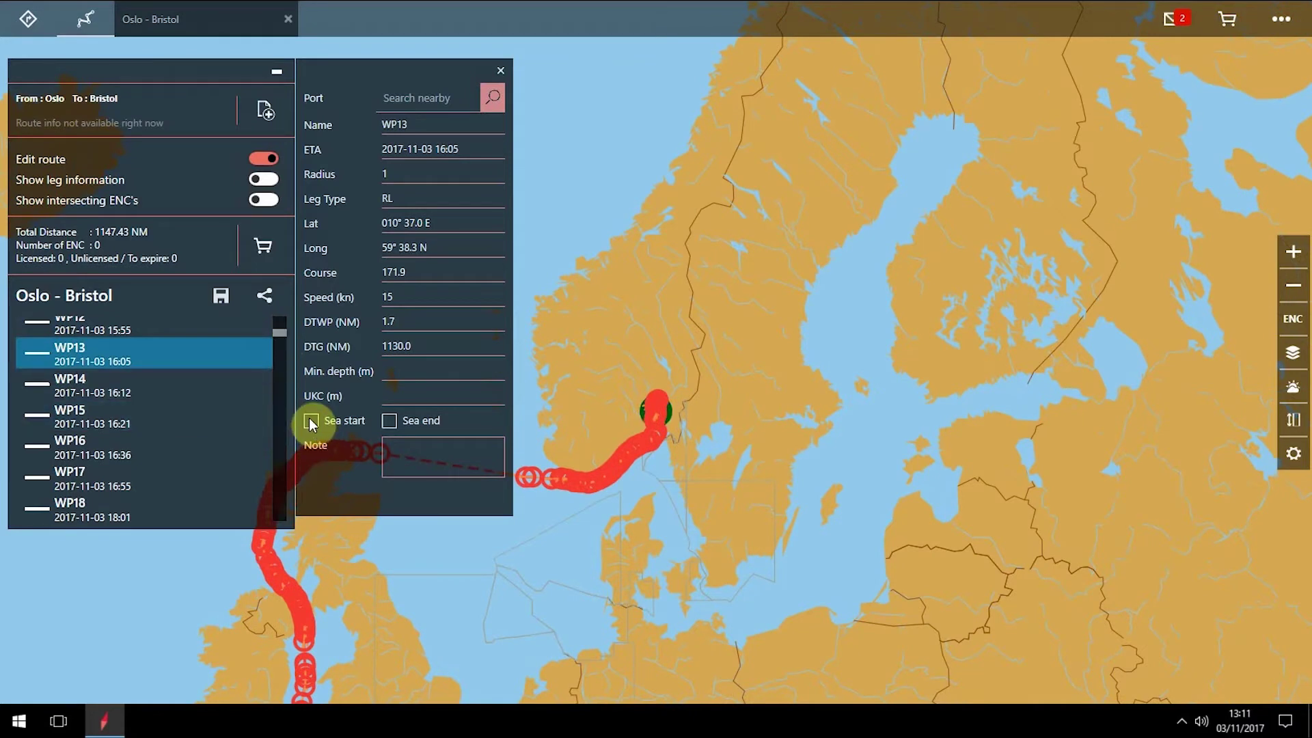
- Mark WP181 near Bristol as the sea end and create the voyage report
{"action": "left_click_drag", "start_coordinate": [281, 331], "coordinate": [287, 489]}
{"action": "left_click", "coordinate": [109, 487]}
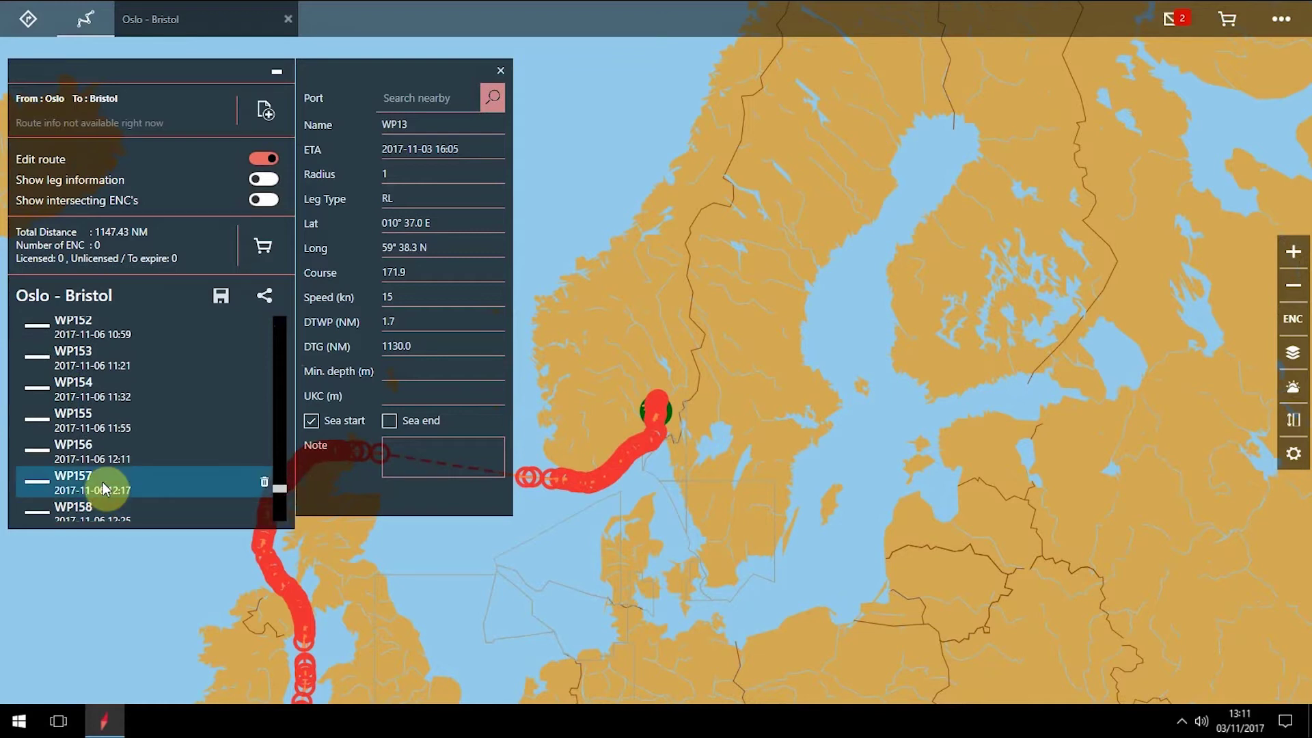
{"action": "scroll", "coordinate": [101, 509], "scroll_direction": "down", "scroll_amount": 5}
{"action": "left_click", "coordinate": [94, 413]}
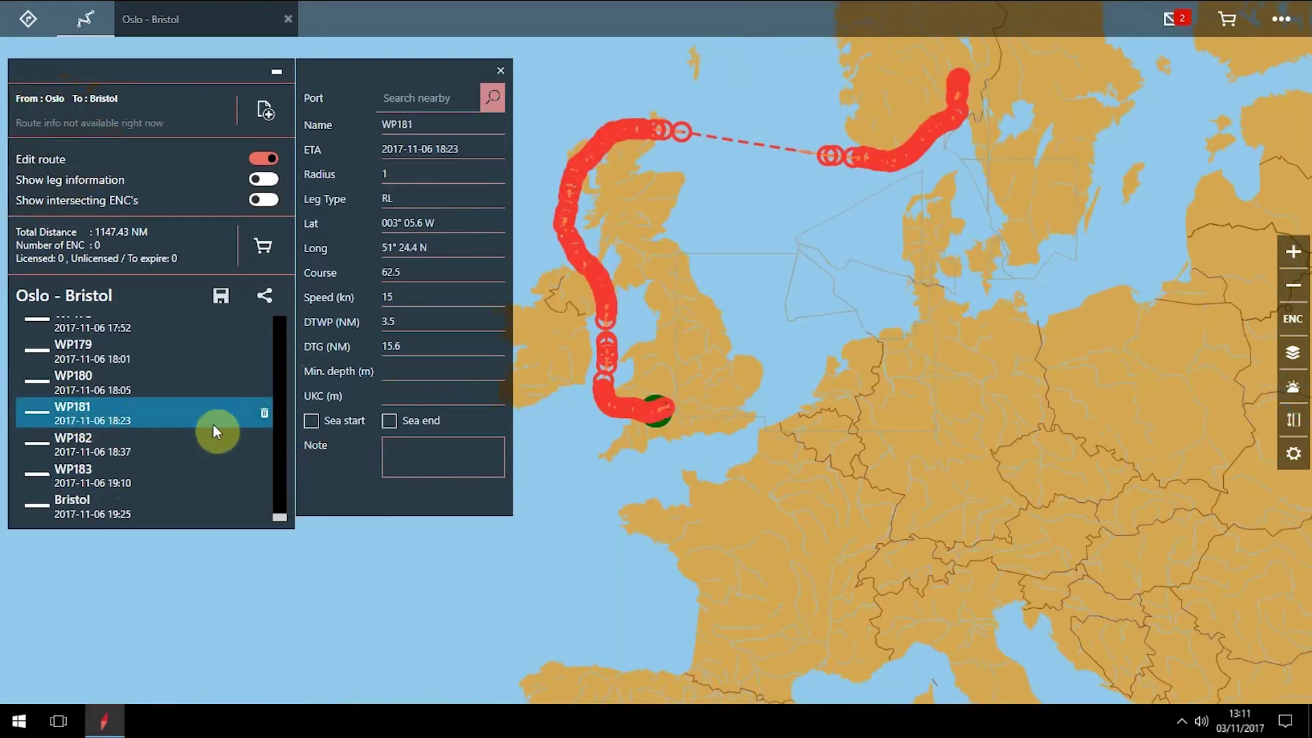
{"action": "left_click", "coordinate": [389, 420]}
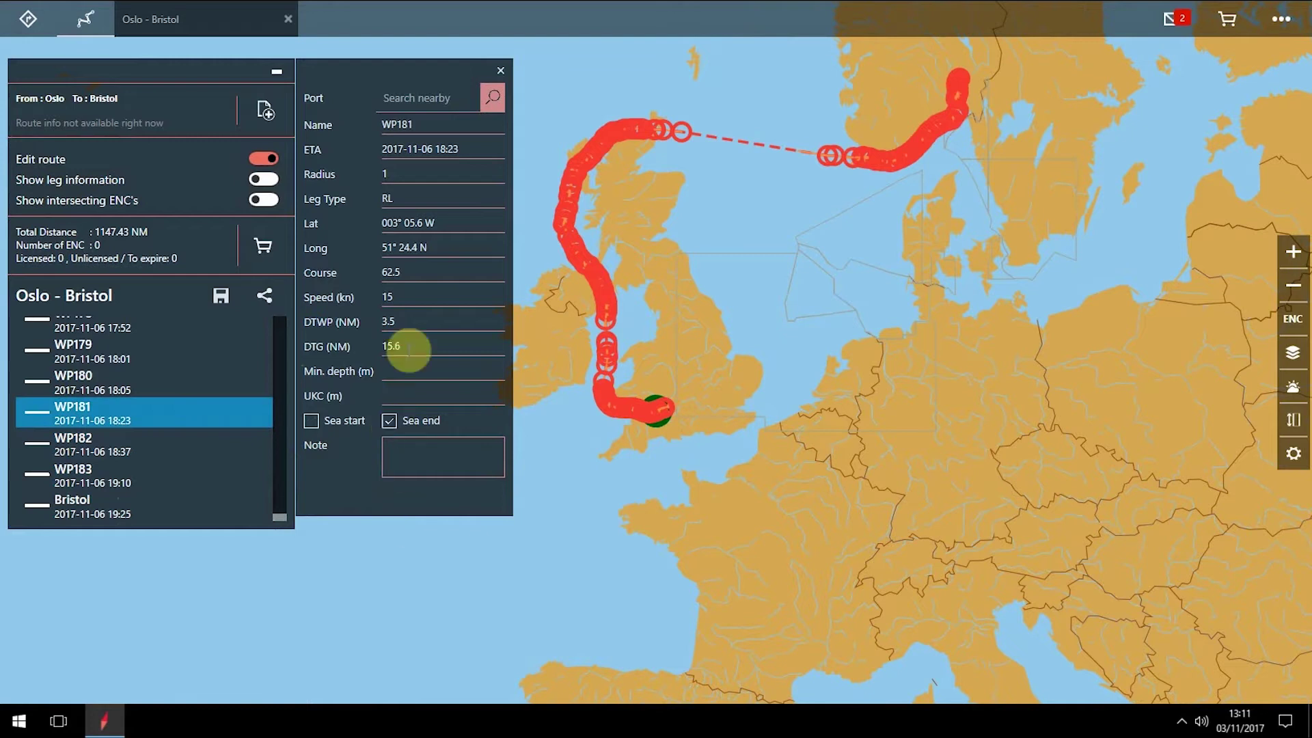
{"action": "left_click", "coordinate": [265, 112]}
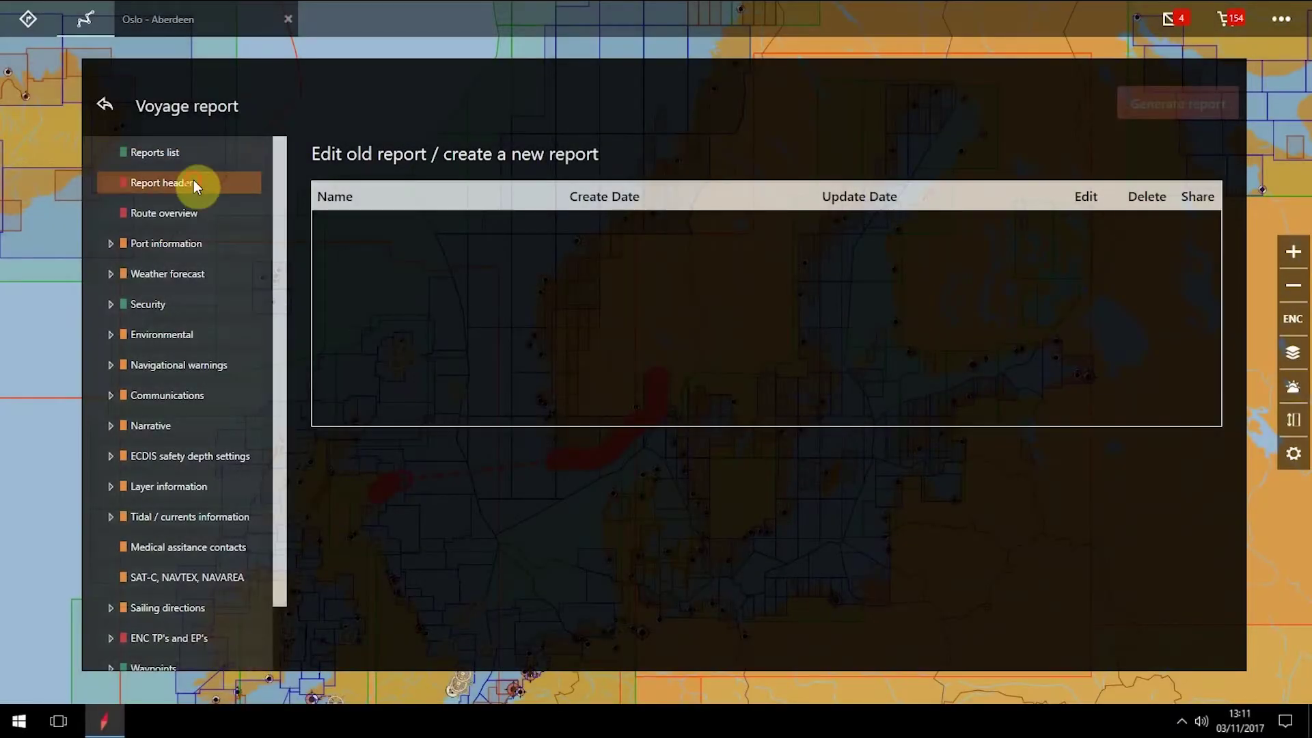
- Enter company XYZ Shipping, voyage number 123 and the master's name in the Report header
{"action": "left_click", "coordinate": [194, 182]}
{"action": "left_click", "coordinate": [632, 195]}
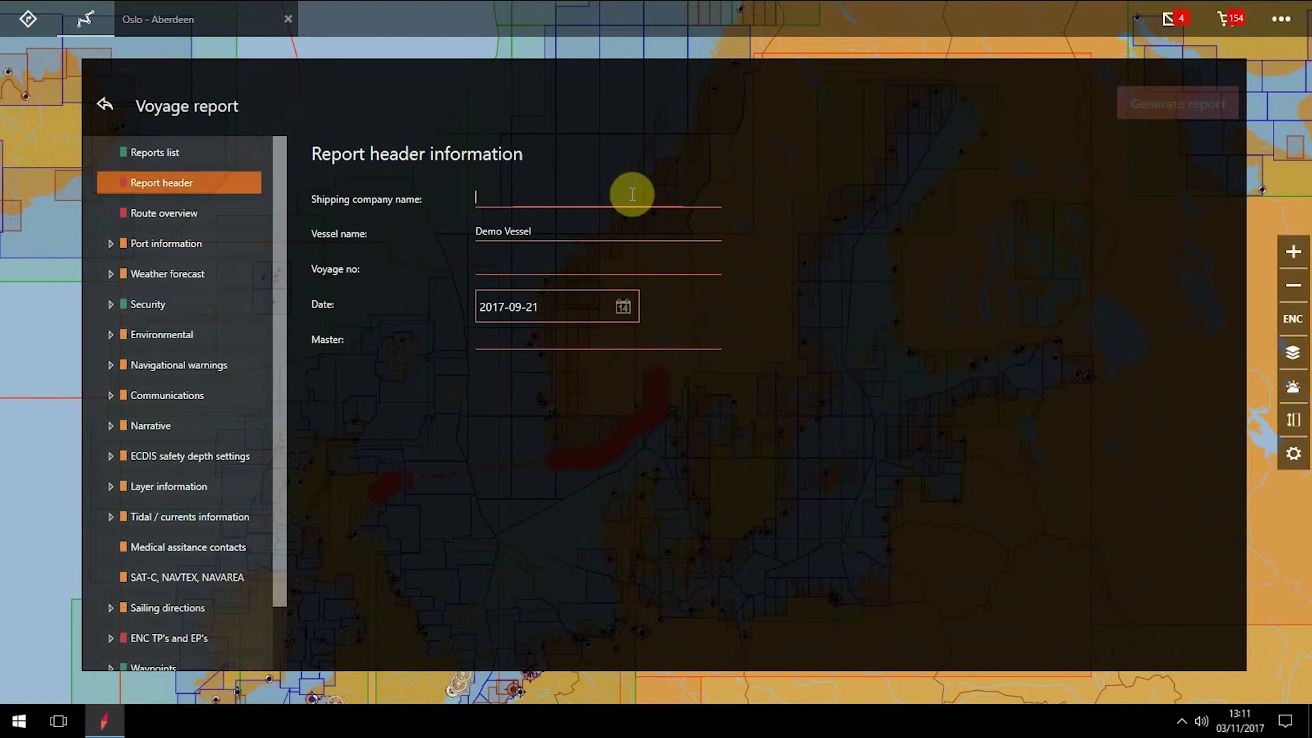
{"action": "type", "text": "XY"}
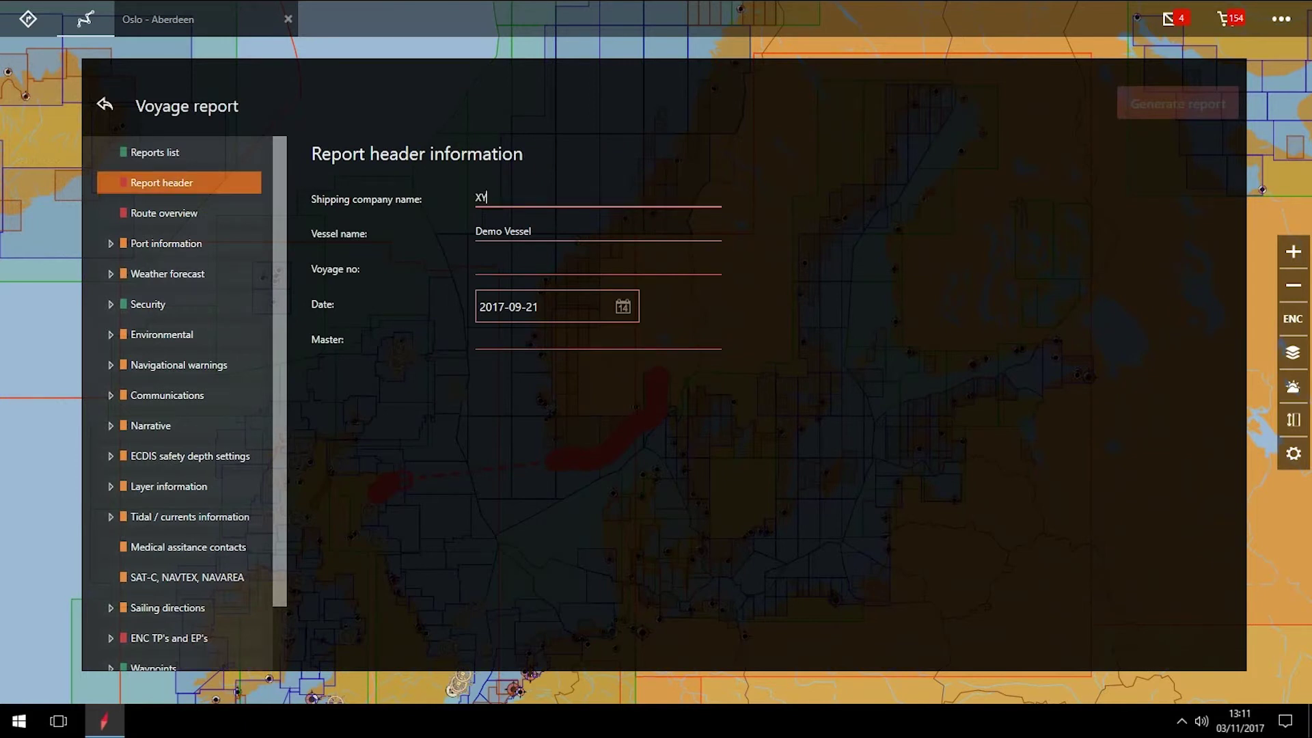
{"action": "type", "text": "Z Shipping"}
{"action": "key", "text": "Tab"}
{"action": "key", "text": "Tab"}
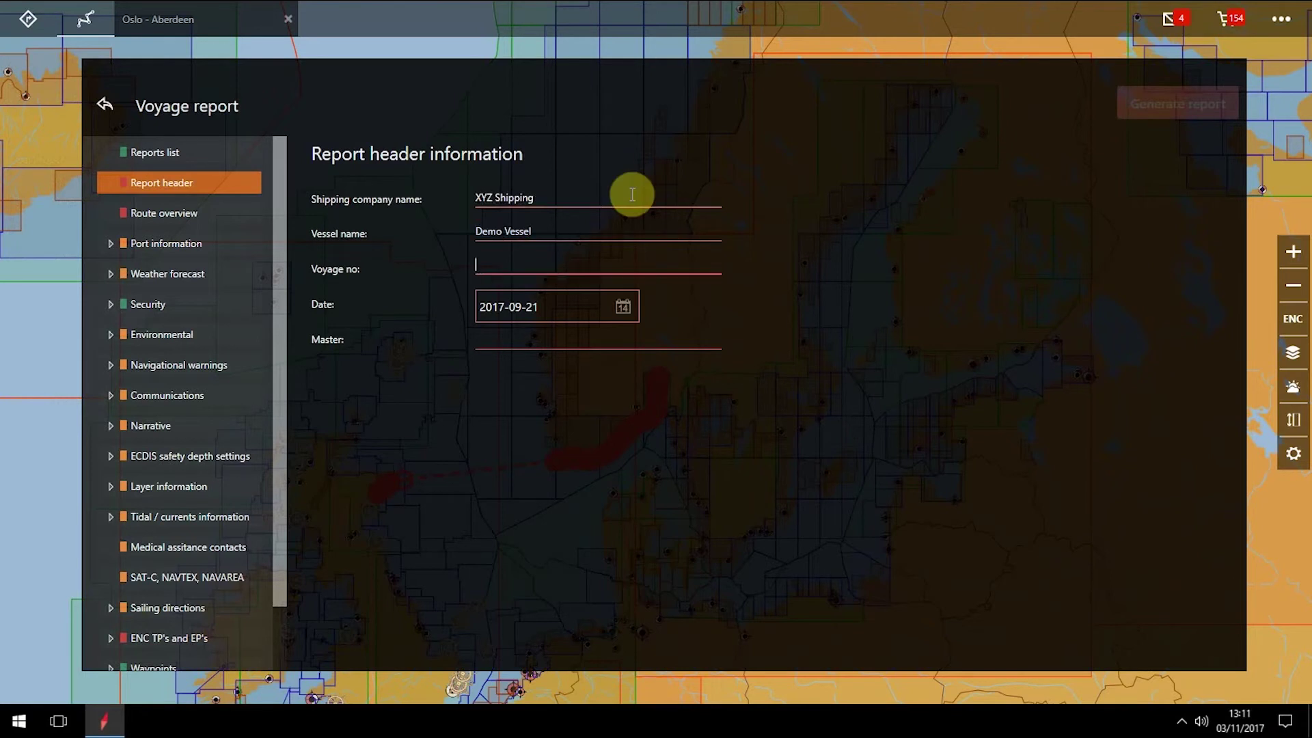
{"action": "type", "text": "123"}
{"action": "key", "text": "Tab"}
{"action": "key", "text": "Tab"}
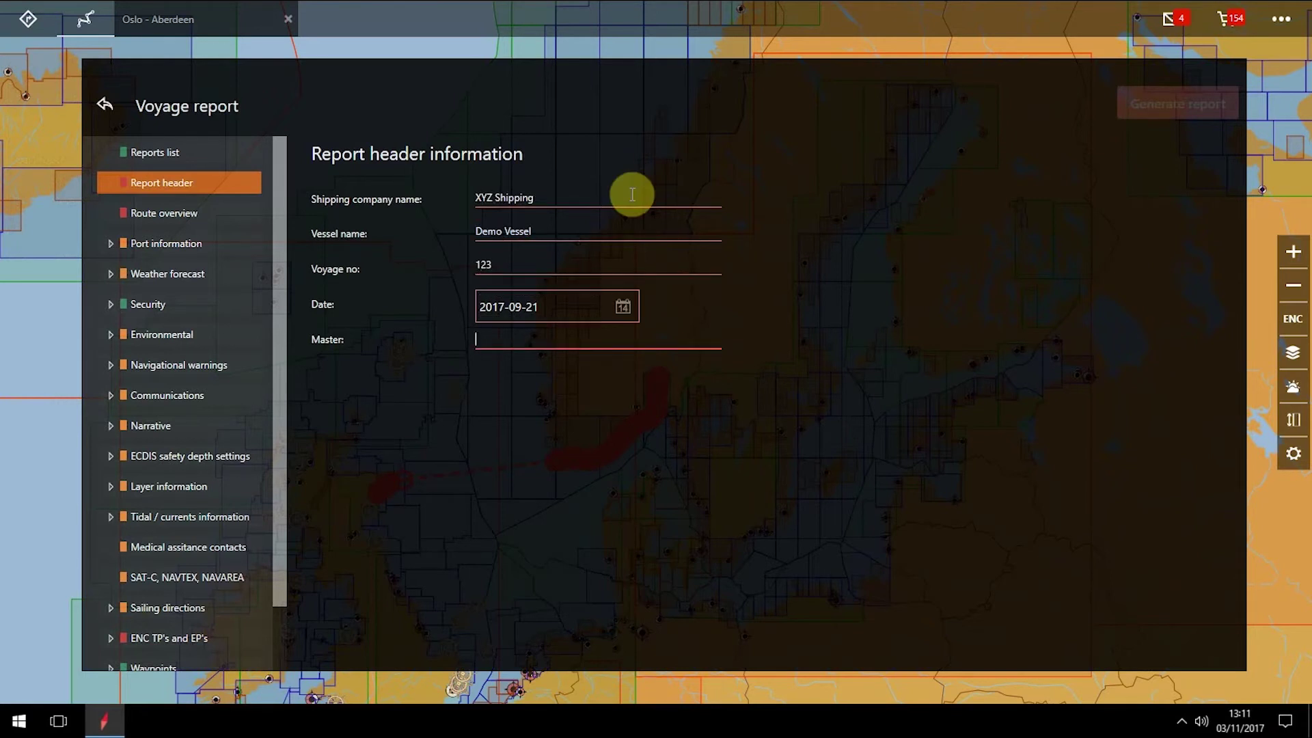
{"action": "type", "text": "Captain Wilson"}
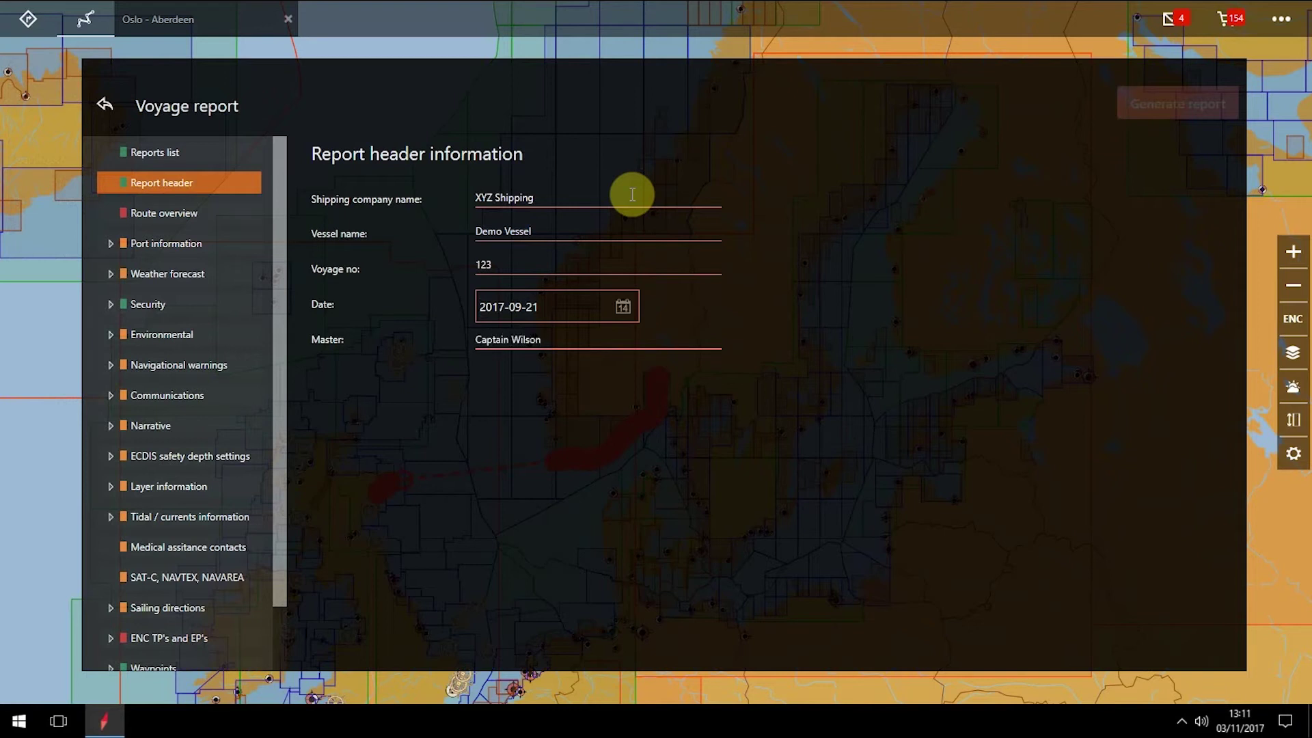
- Set the passage speed in Route overview to 15 kn
{"action": "left_click", "coordinate": [125, 217]}
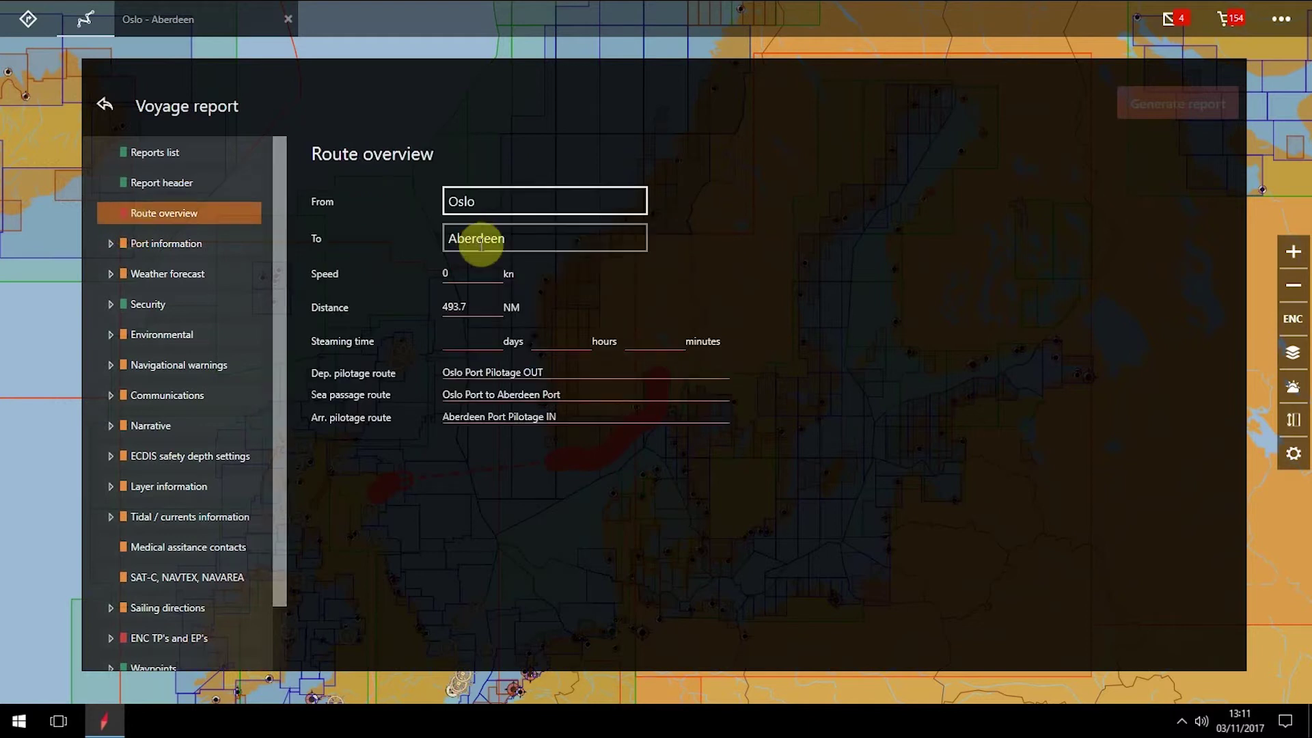
{"action": "left_click", "coordinate": [471, 272]}
{"action": "type", "text": "15"}
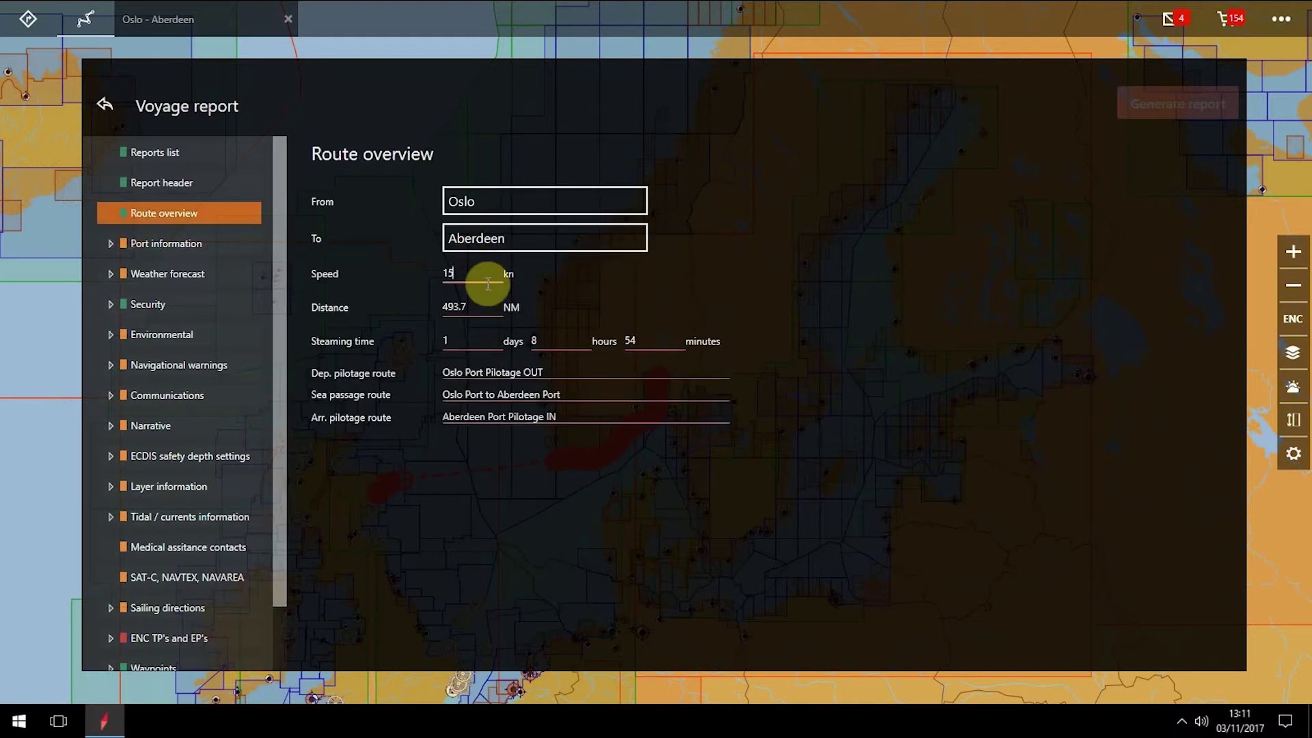
- Enter the officer's initials in the ENC TP's and EP's section and expand its legs
{"action": "scroll", "coordinate": [283, 478], "scroll_direction": "down", "scroll_amount": 2}
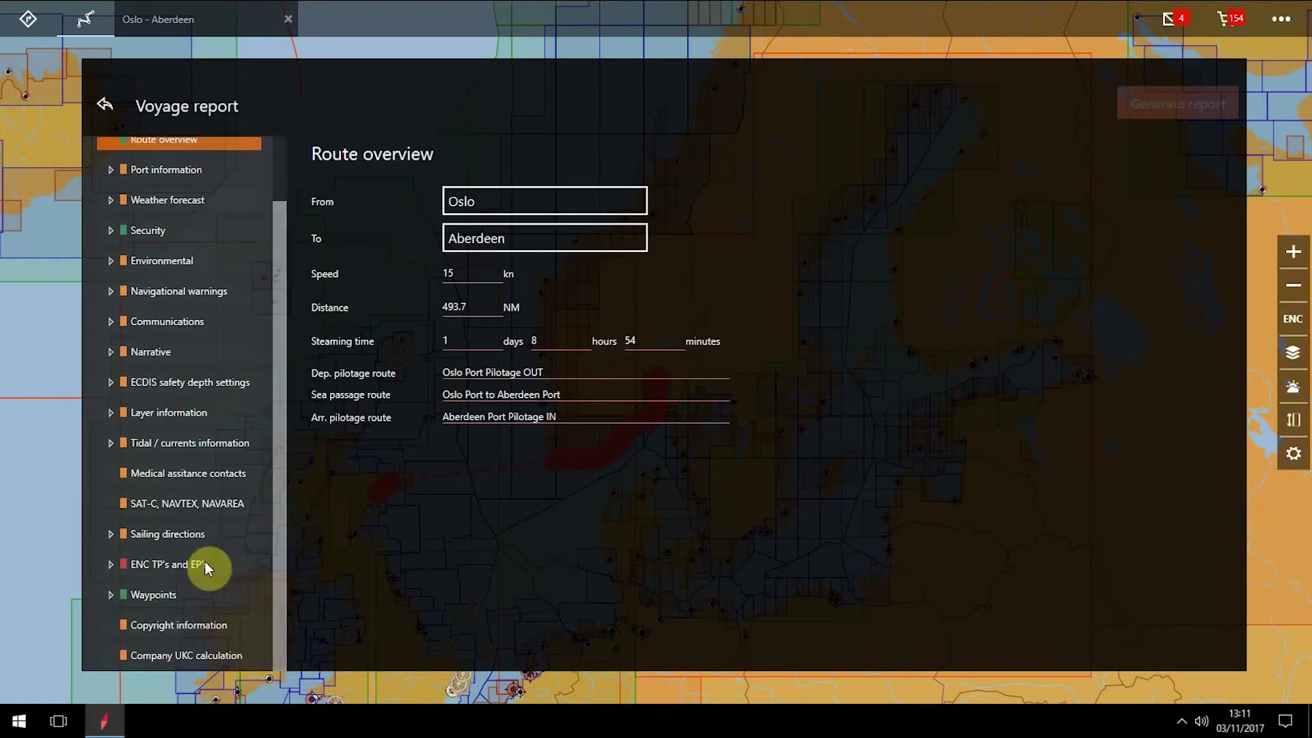
{"action": "left_click", "coordinate": [116, 566]}
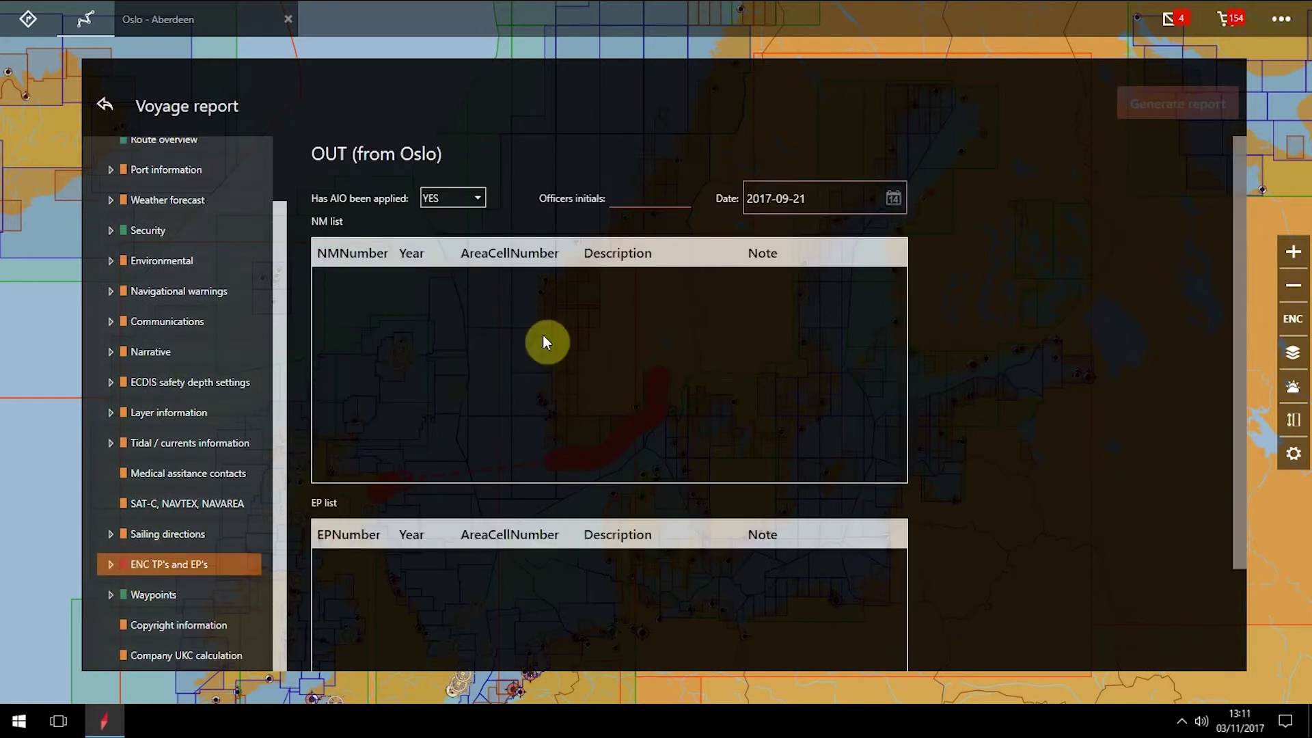
{"action": "left_click", "coordinate": [660, 198]}
{"action": "type", "text": "PW"}
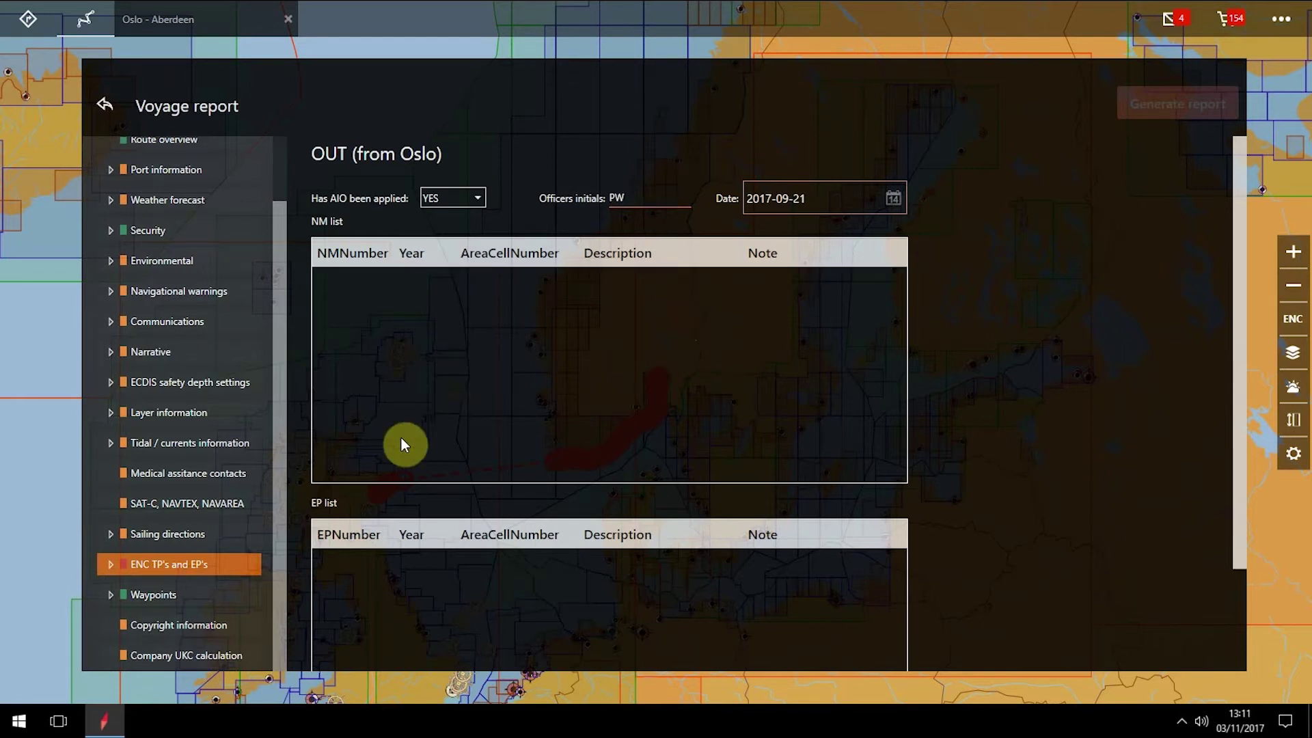
{"action": "scroll", "coordinate": [366, 513], "scroll_direction": "down", "scroll_amount": 1}
{"action": "left_click", "coordinate": [110, 566]}
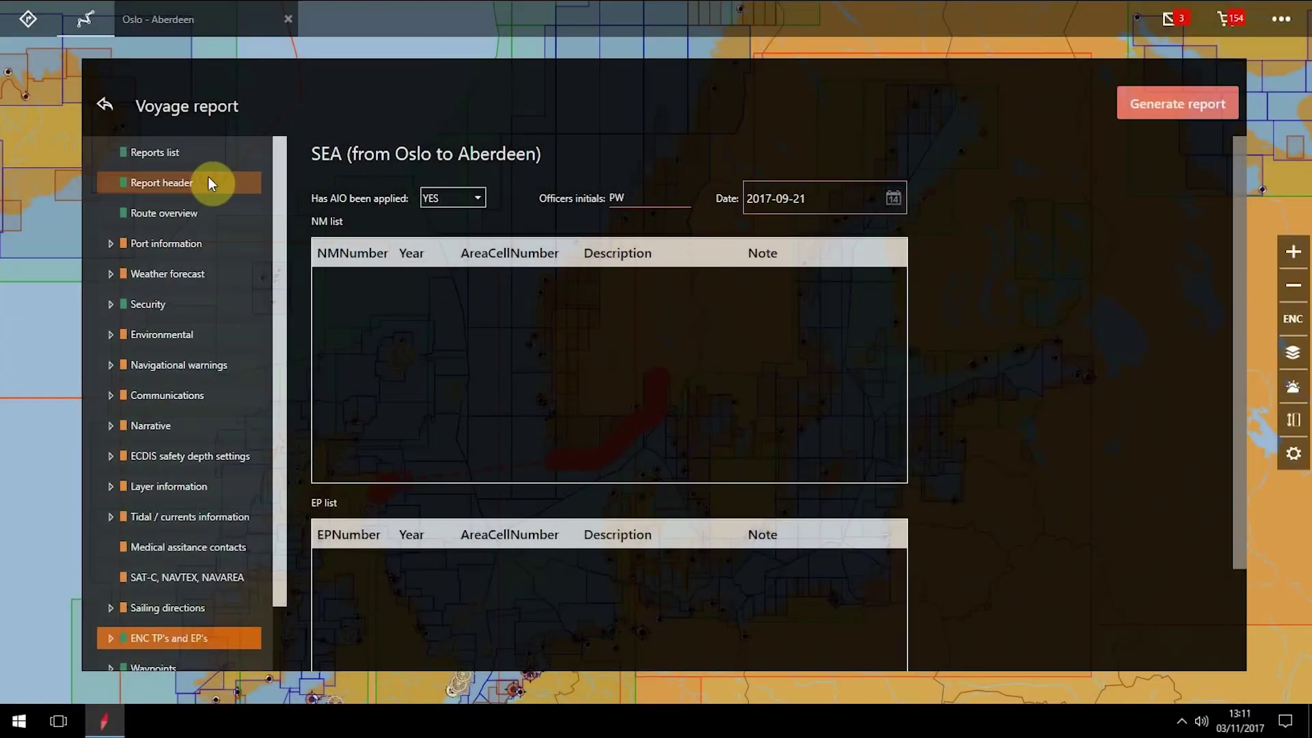
- Review the report header and sea-passage ENC notices pages, then generate the voyage report
{"action": "left_click", "coordinate": [210, 179]}
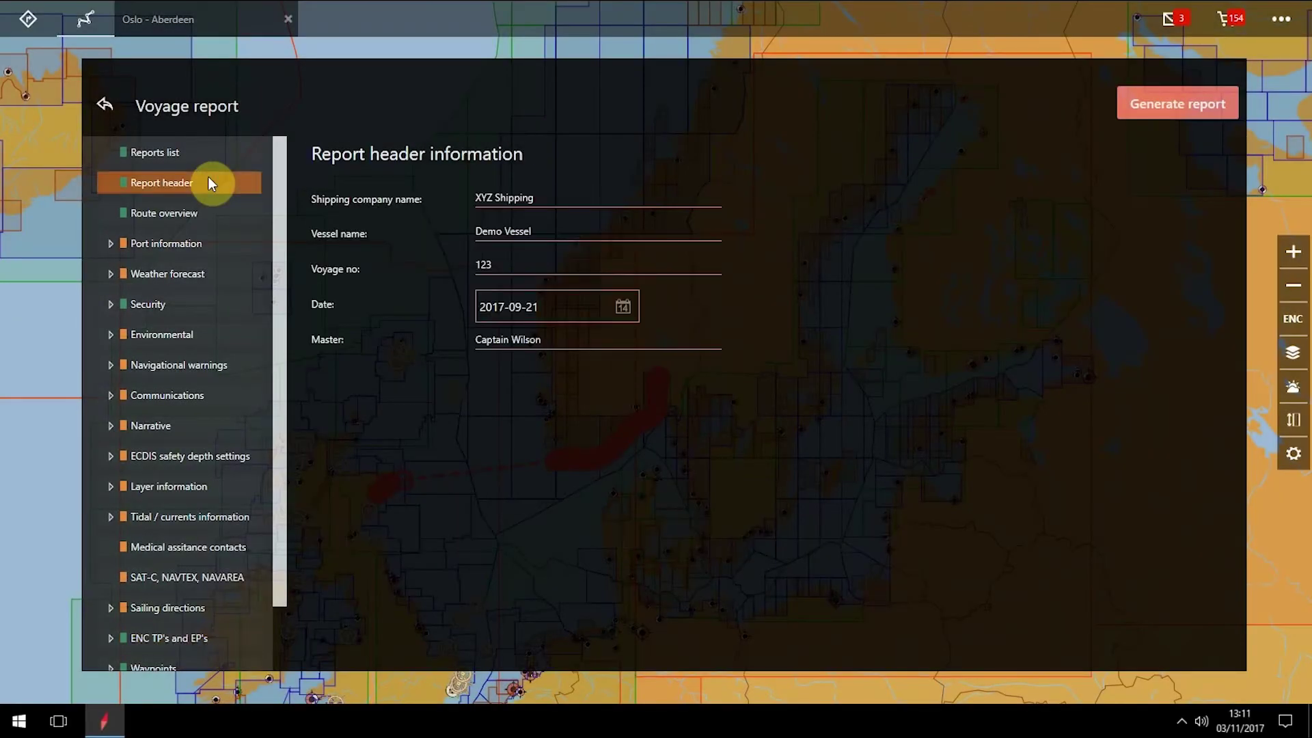
{"action": "left_click", "coordinate": [207, 631]}
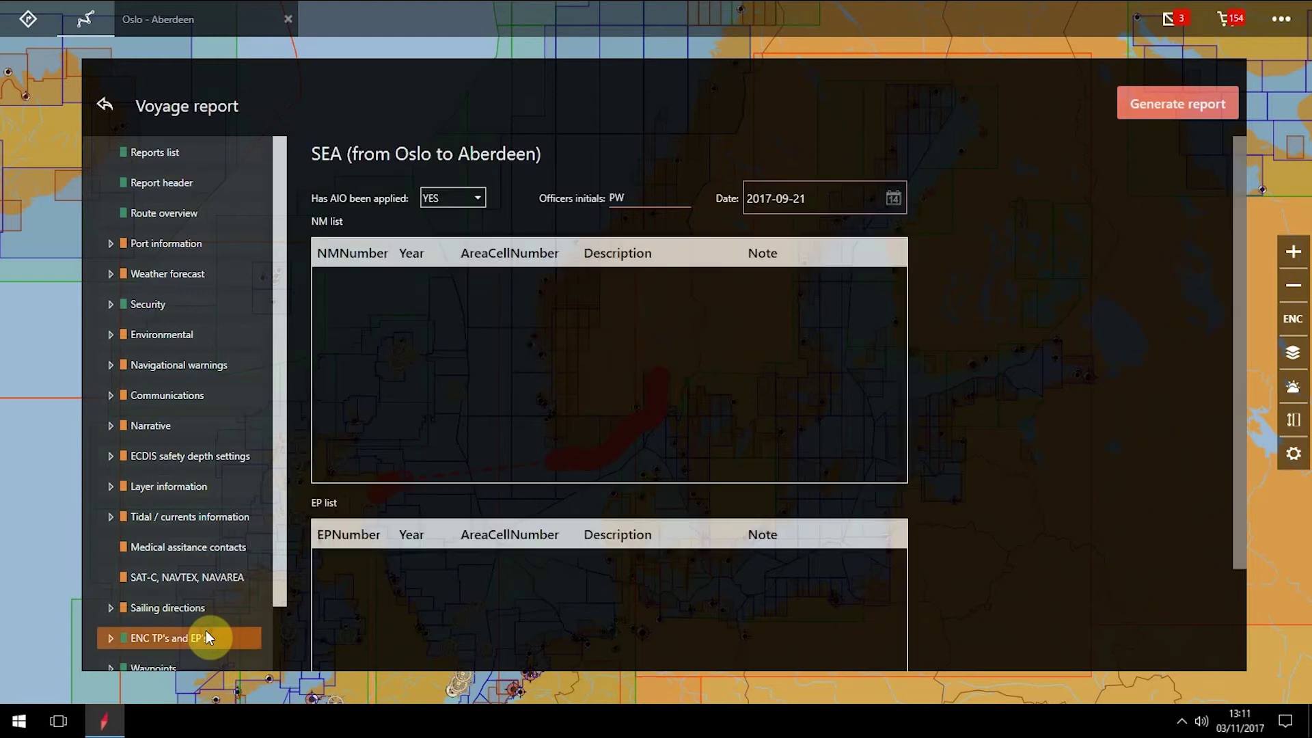
{"action": "left_click", "coordinate": [1170, 102]}
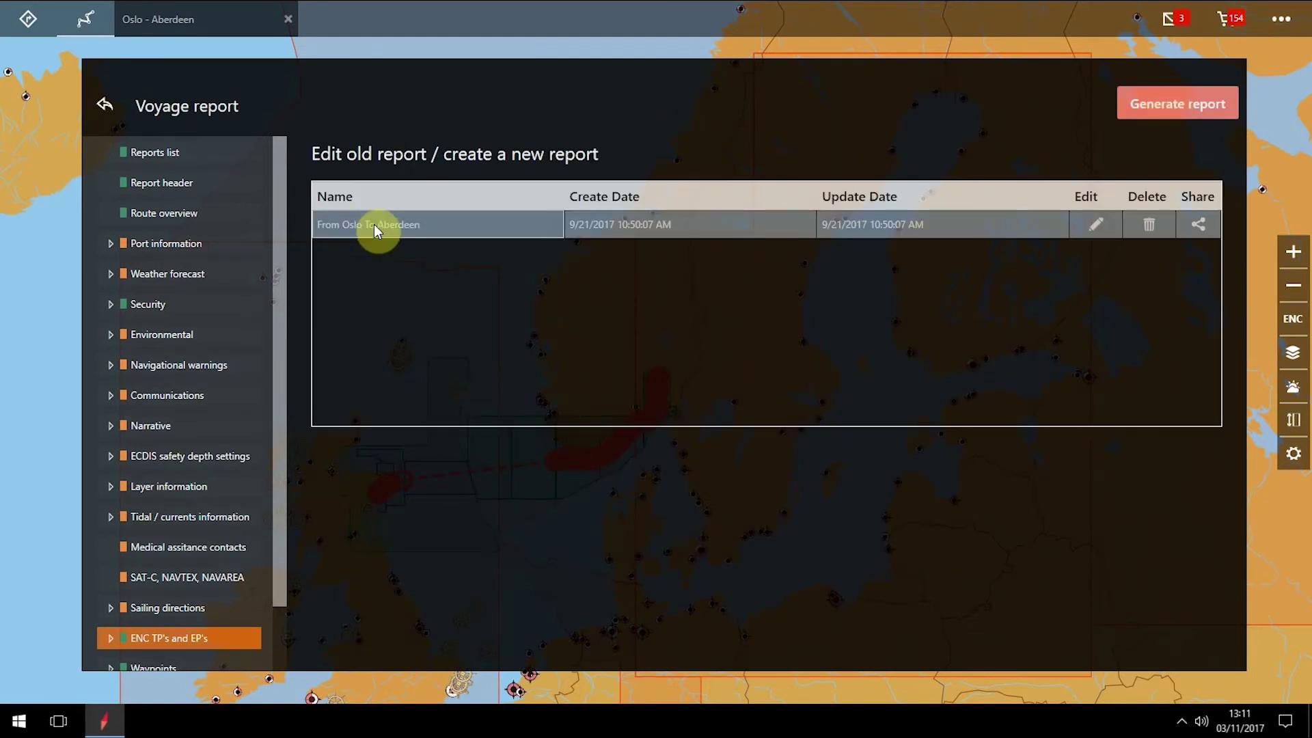
- Open the Pilotage_Out_Oslo PDF from the From Oslo To Aberdeen report folder
{"action": "double_click", "coordinate": [463, 222]}
{"action": "left_click", "coordinate": [703, 346]}
{"action": "left_click", "coordinate": [704, 347]}
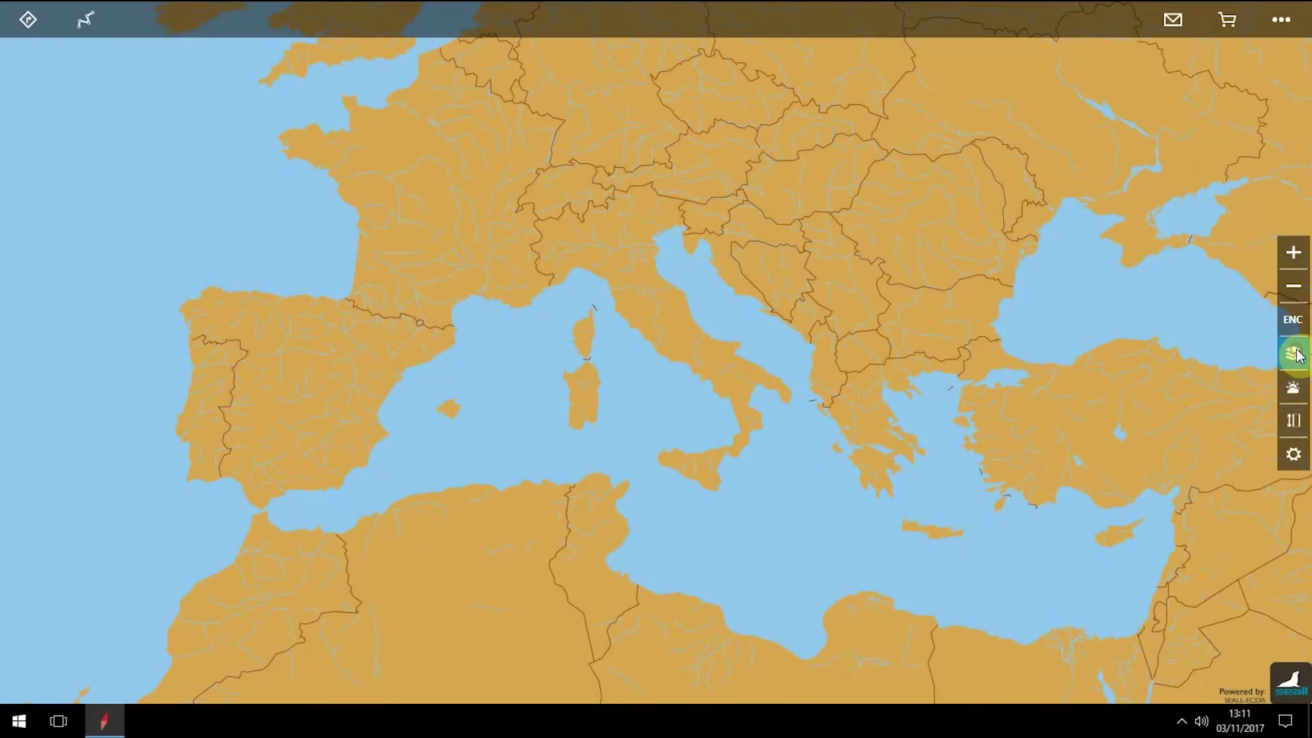
- Turn on the Ports layer and open the Le Havre port summary
{"action": "left_click", "coordinate": [1298, 356]}
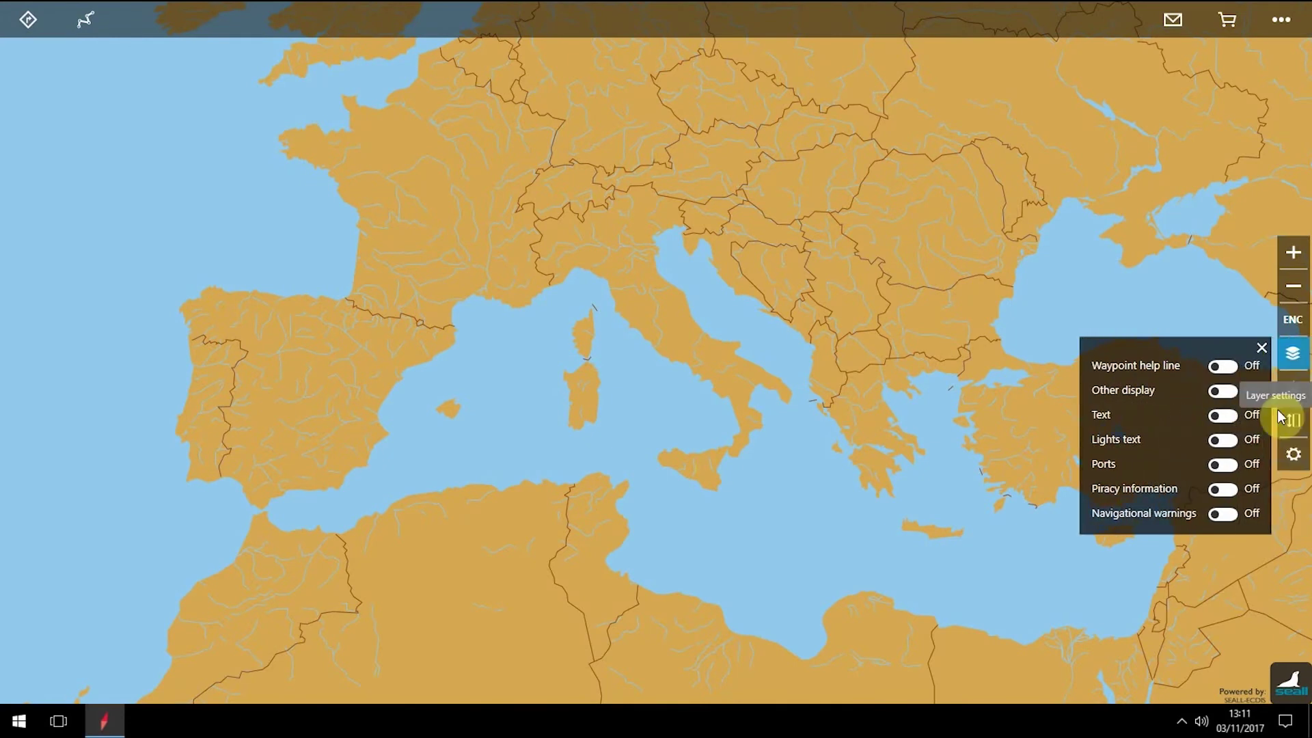
{"action": "left_click", "coordinate": [1234, 465]}
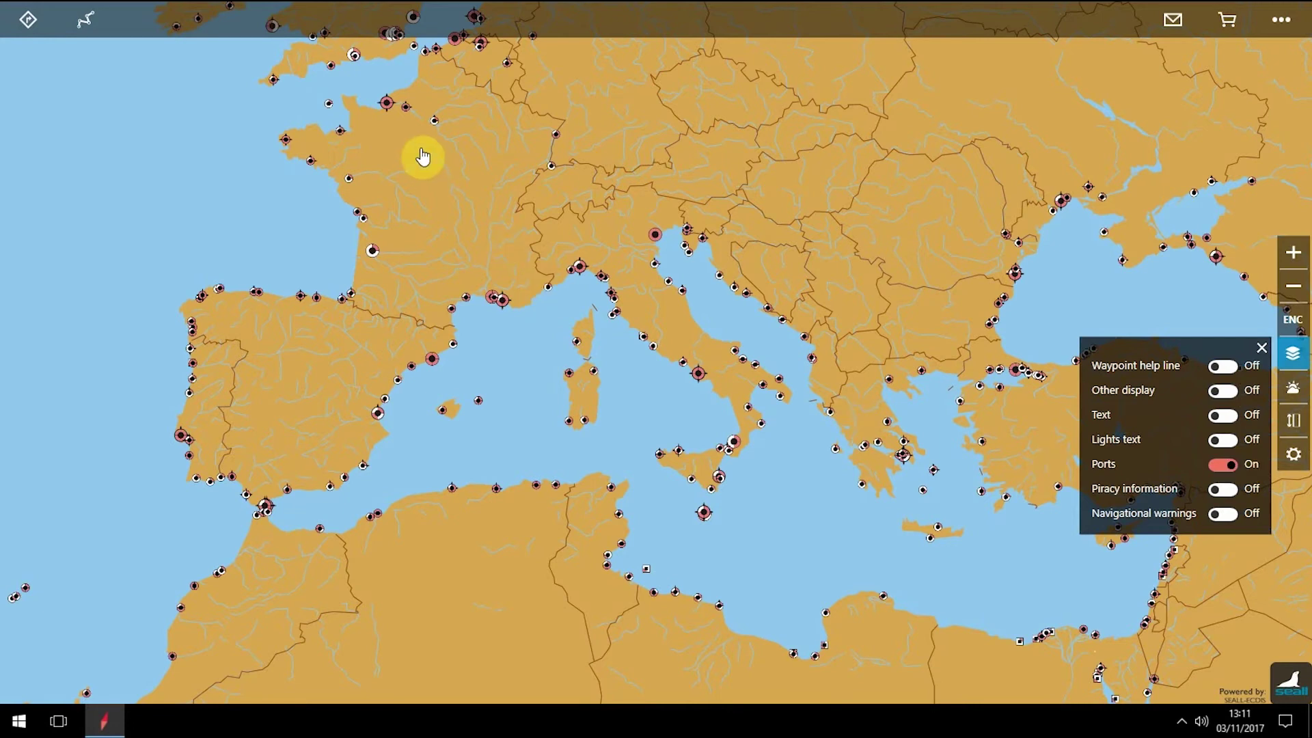
{"action": "left_click", "coordinate": [385, 105]}
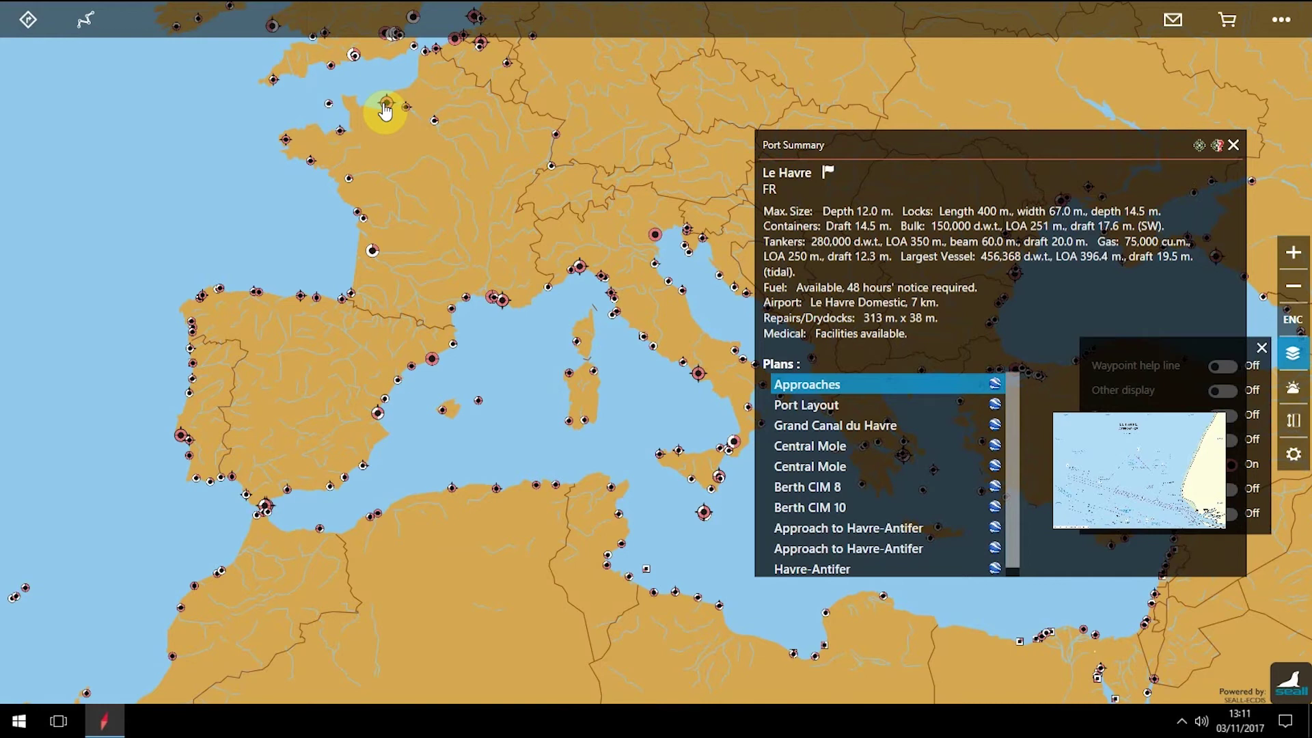
- Preview the enlarged Approaches plan, then view the Port Layout plan in Google Earth
{"action": "left_click", "coordinate": [1113, 465]}
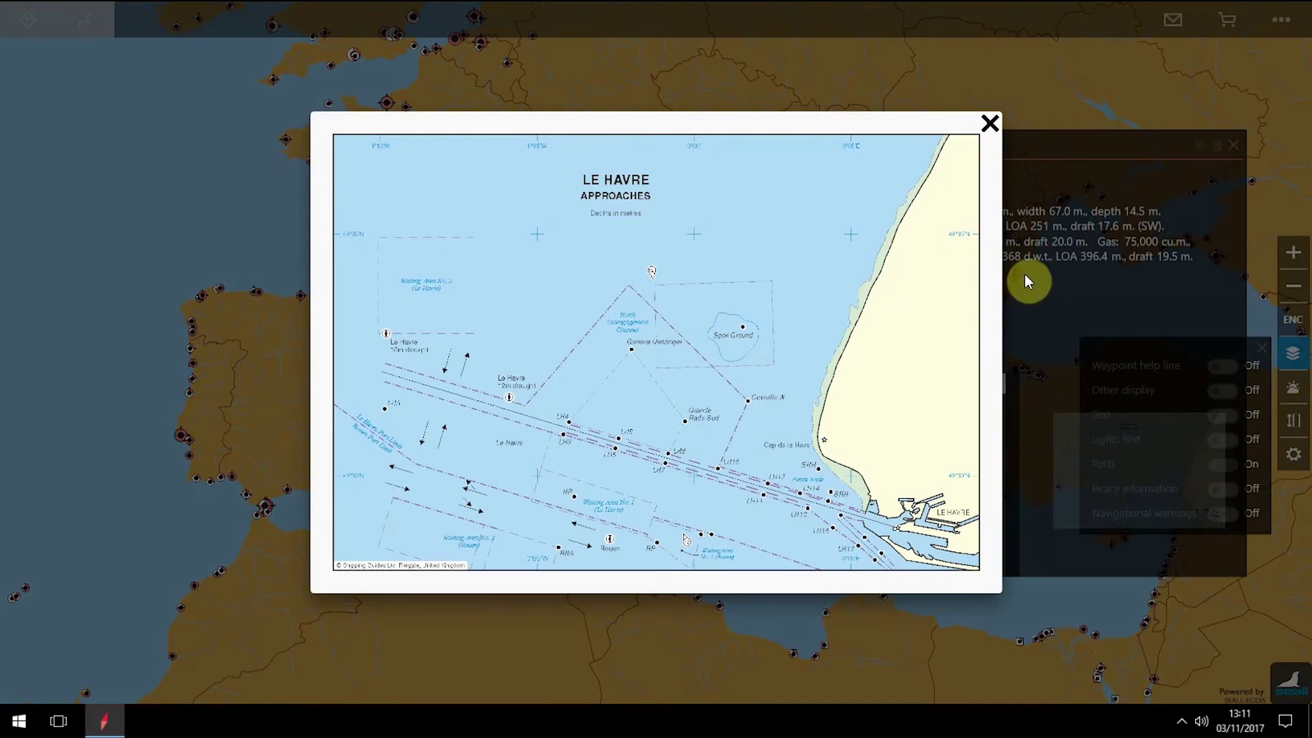
{"action": "left_click", "coordinate": [990, 124]}
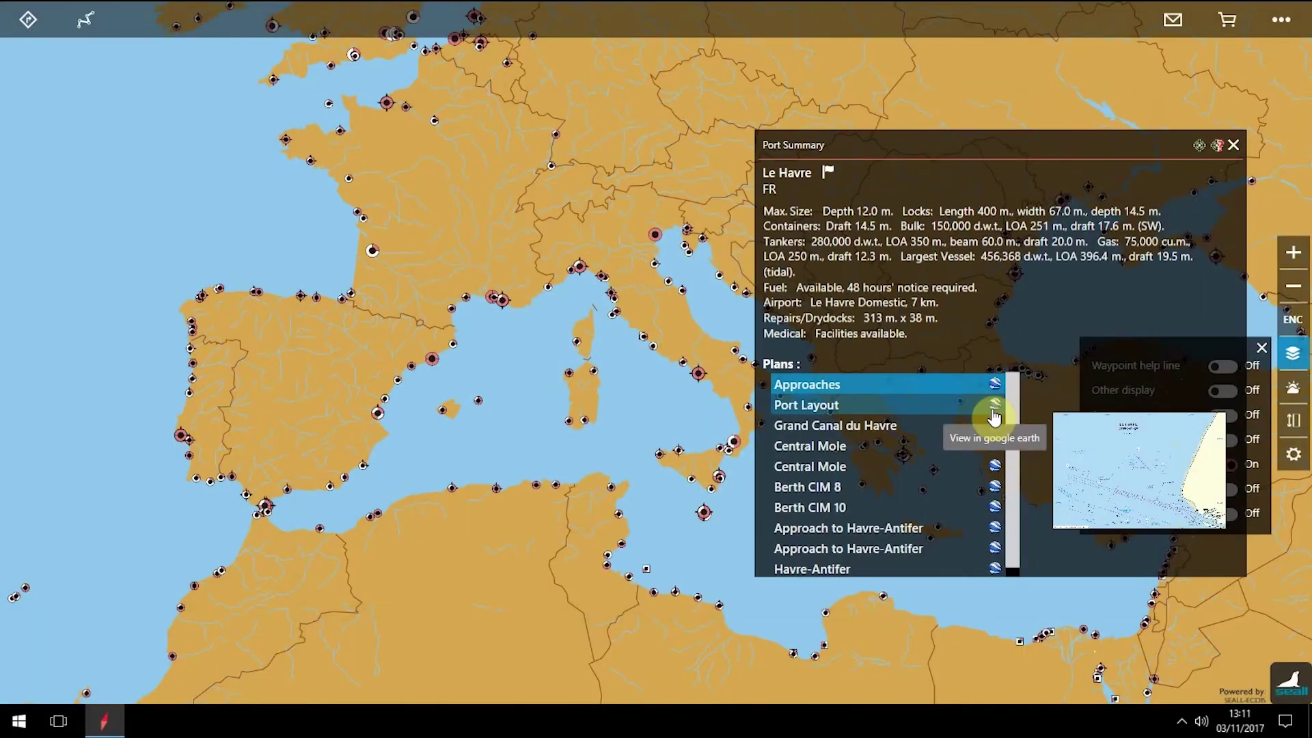
{"action": "left_click", "coordinate": [994, 409]}
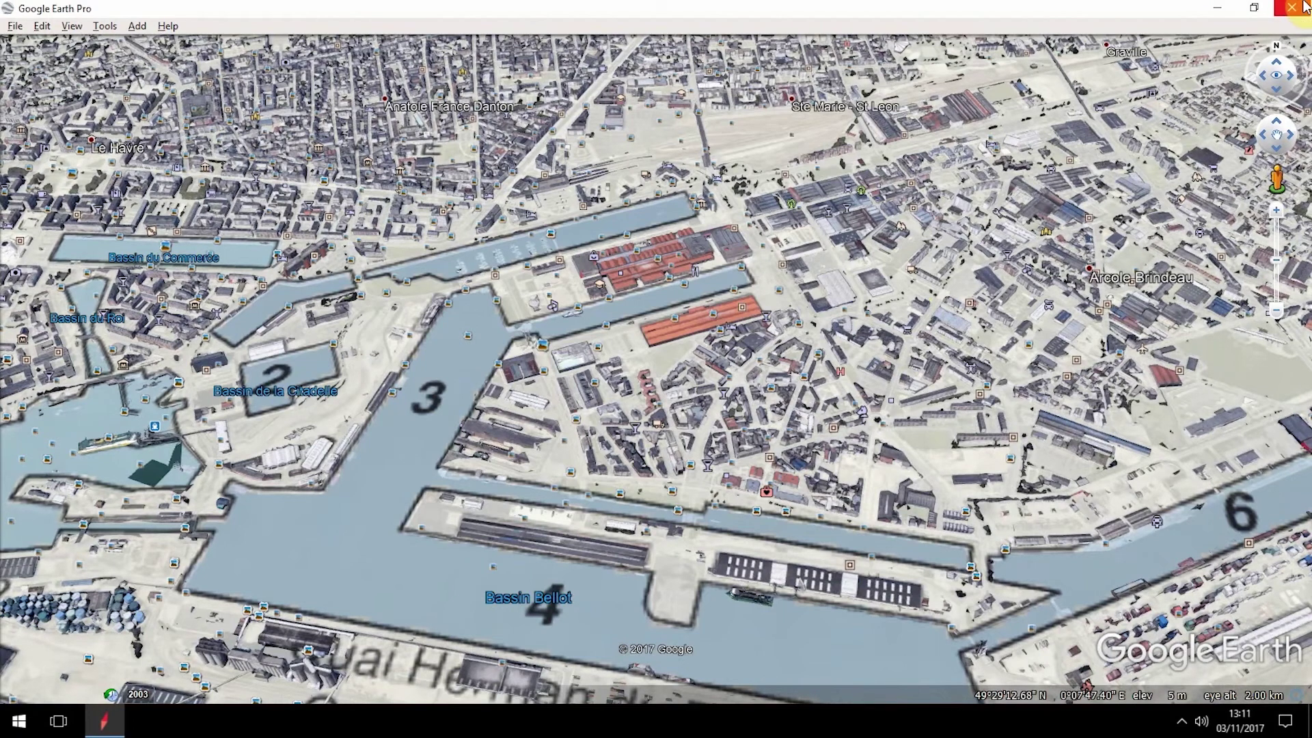
- Close Google Earth Pro after viewing the Le Havre Port Layout overlay
{"action": "left_click", "coordinate": [1305, 7]}
- Discard Google Earth's places, check the port symbol legend, and scroll Le Havre's full Port Details
{"action": "left_click", "coordinate": [749, 377]}
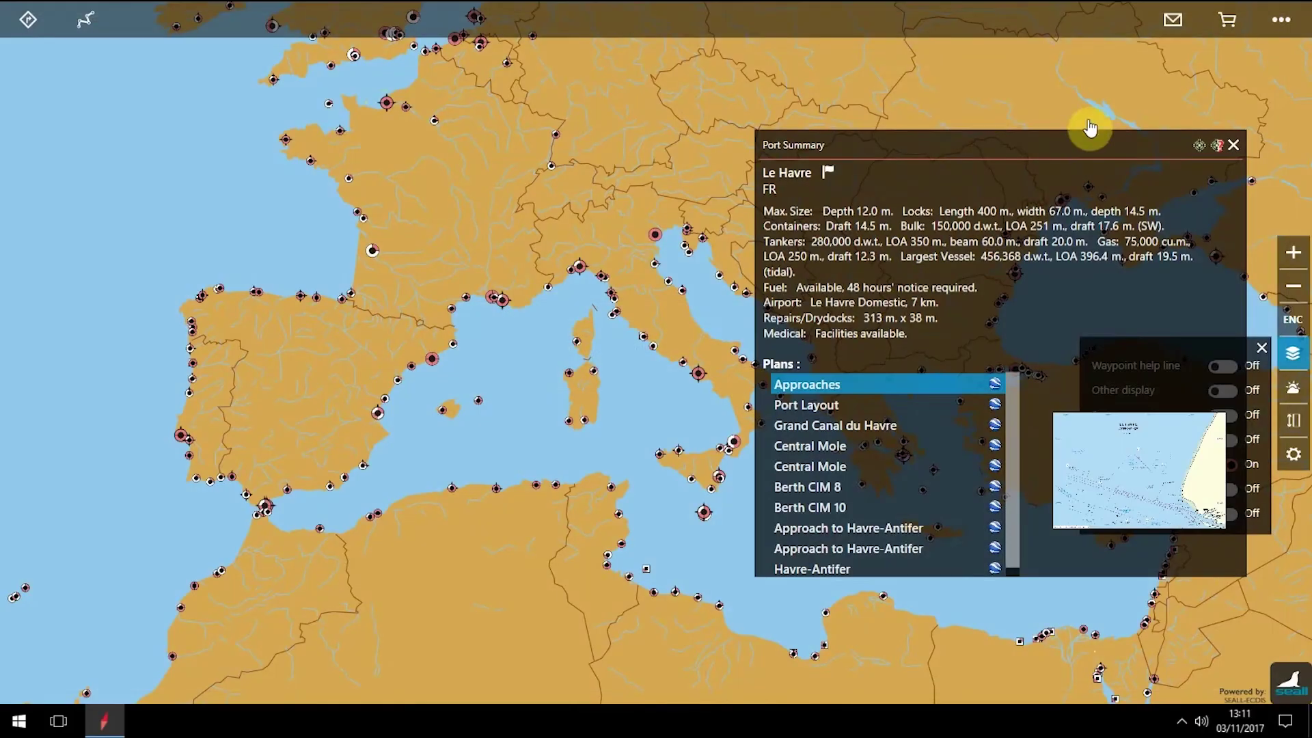
{"action": "left_click", "coordinate": [1218, 147]}
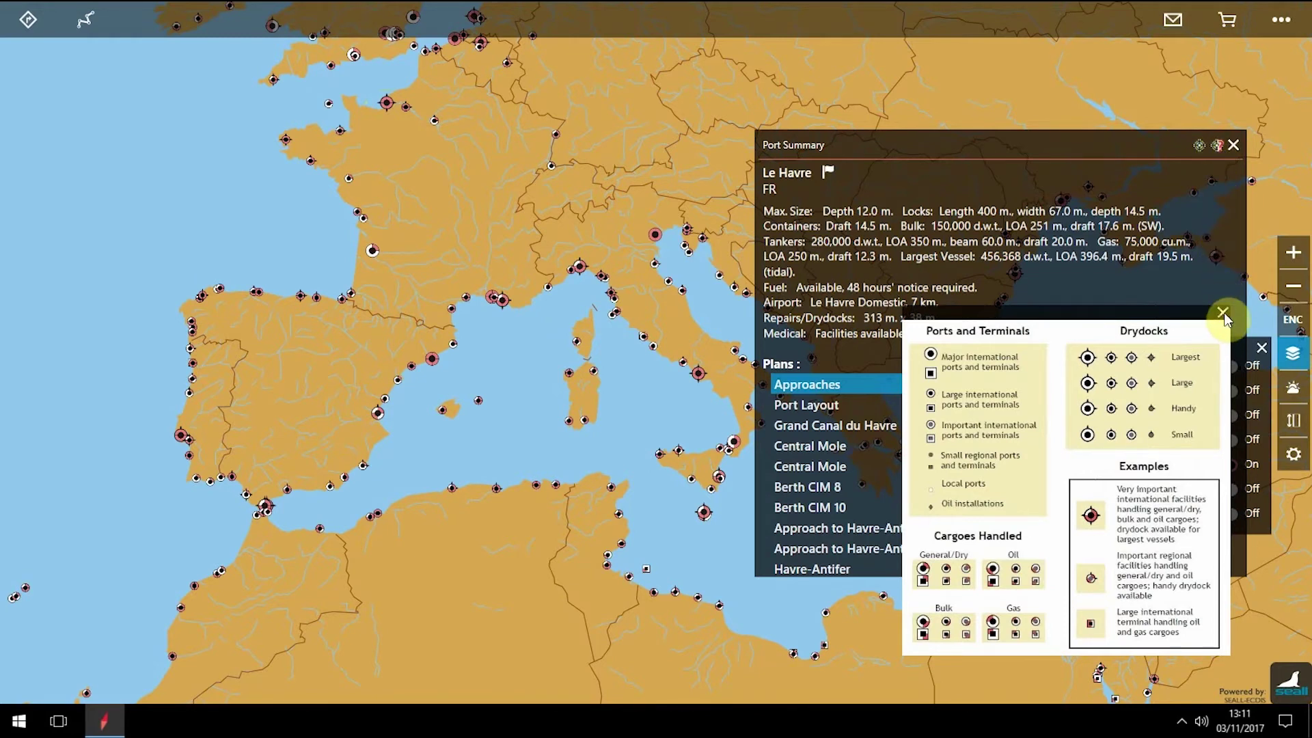
{"action": "left_click", "coordinate": [1223, 313]}
{"action": "left_click", "coordinate": [1200, 146]}
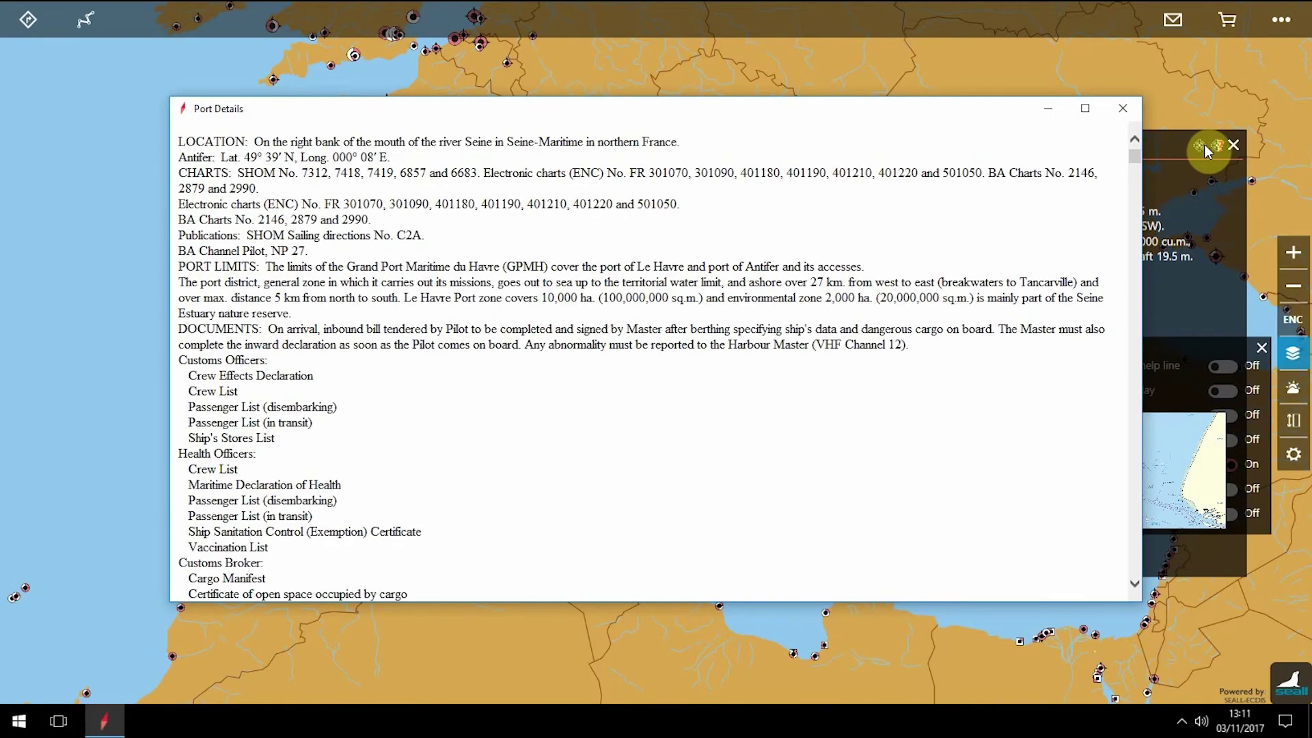
{"action": "left_click_drag", "start_coordinate": [1138, 156], "coordinate": [1161, 379]}
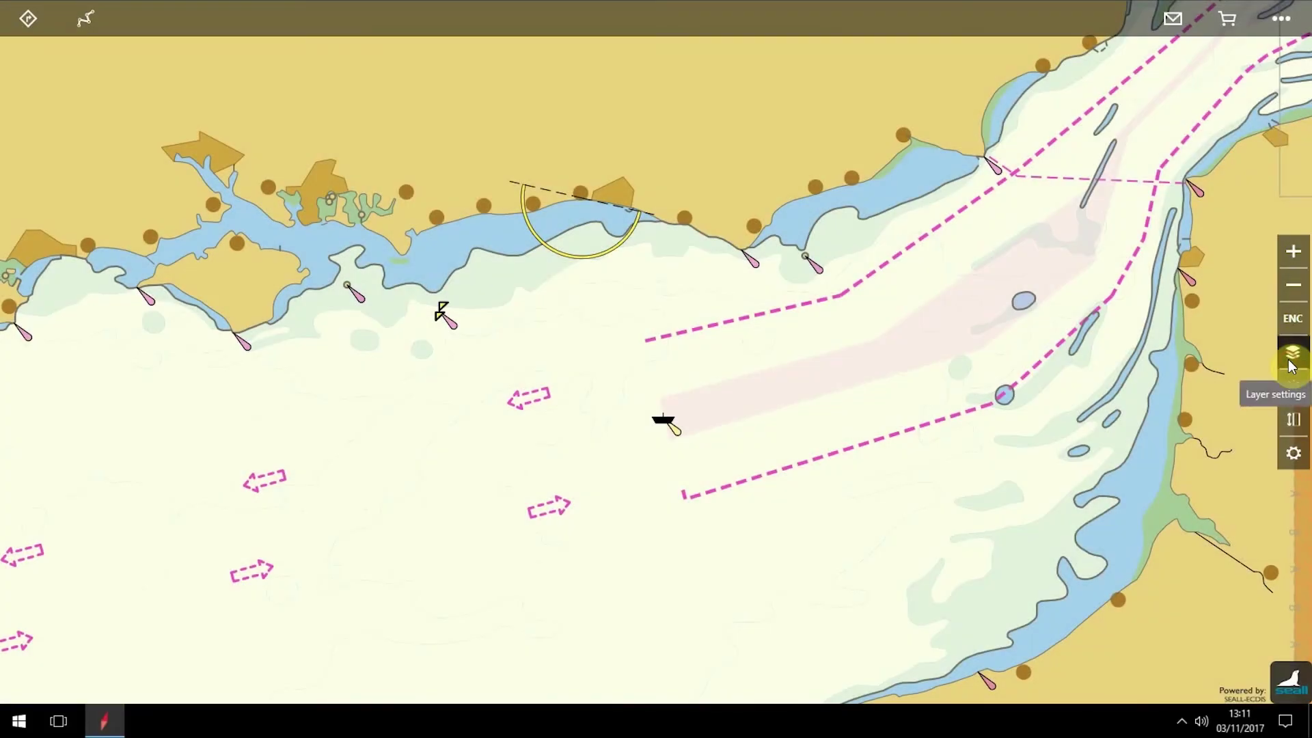
- Switch on the Other display, Text and Lights text chart layers
{"action": "left_click", "coordinate": [1292, 365]}
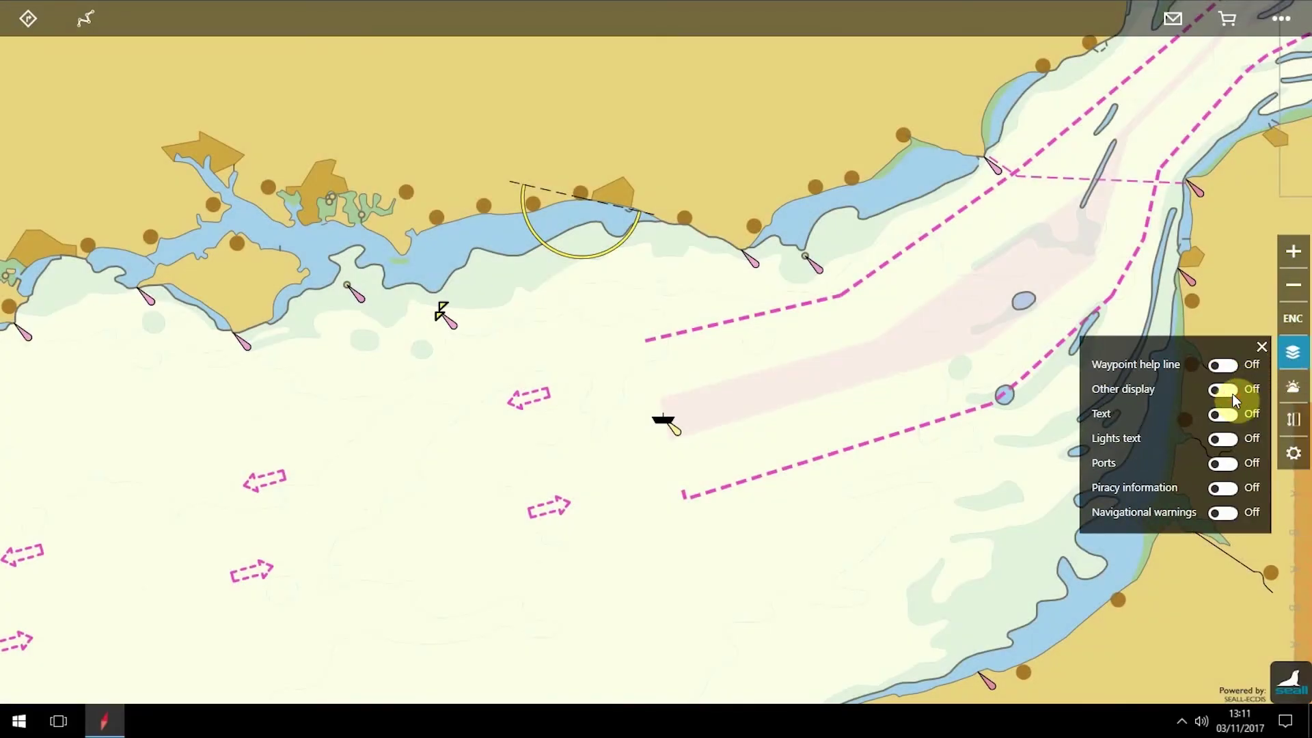
{"action": "left_click", "coordinate": [1226, 390]}
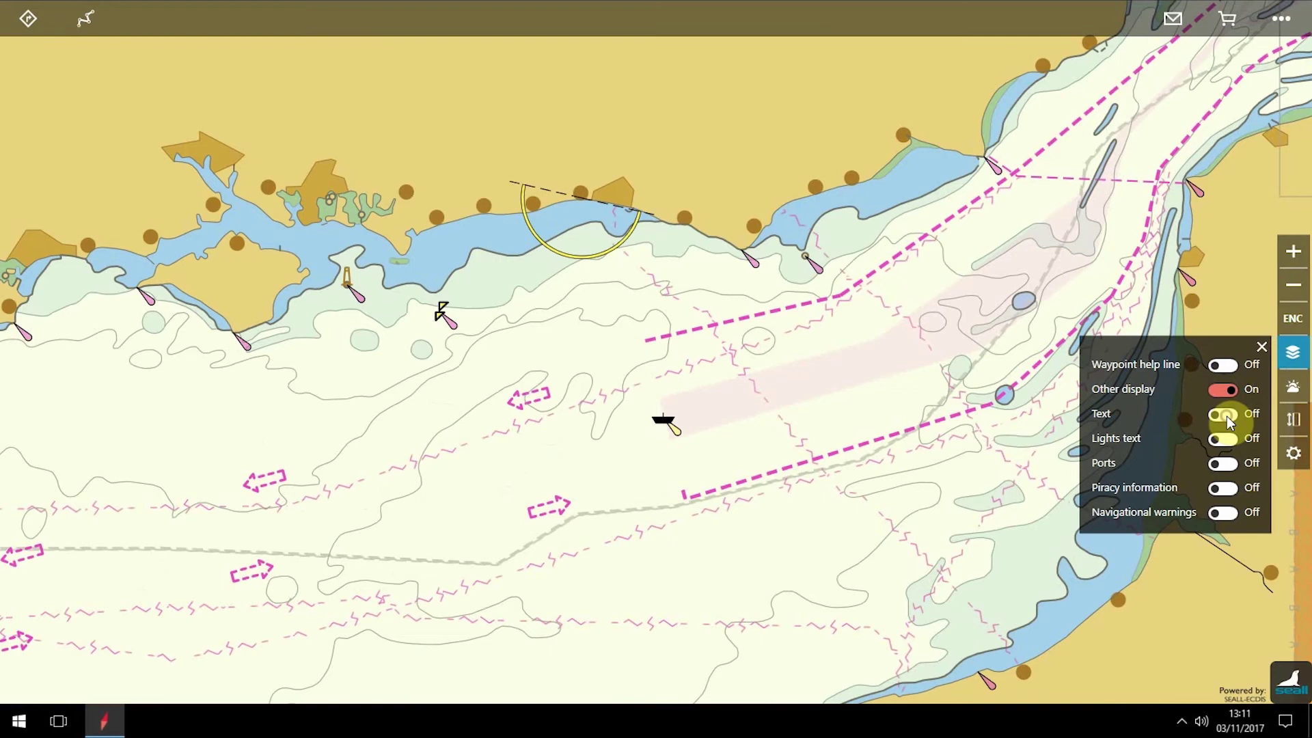
{"action": "left_click", "coordinate": [1227, 416]}
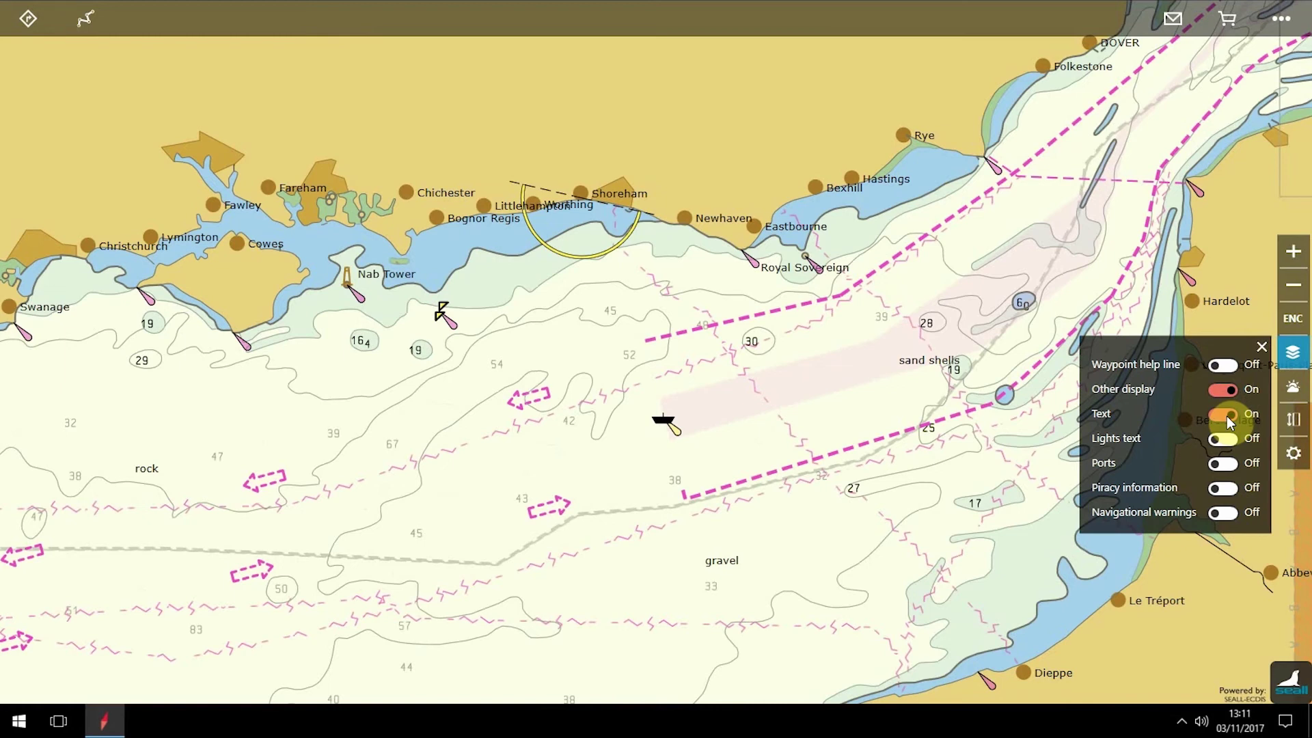
{"action": "left_click", "coordinate": [1228, 443]}
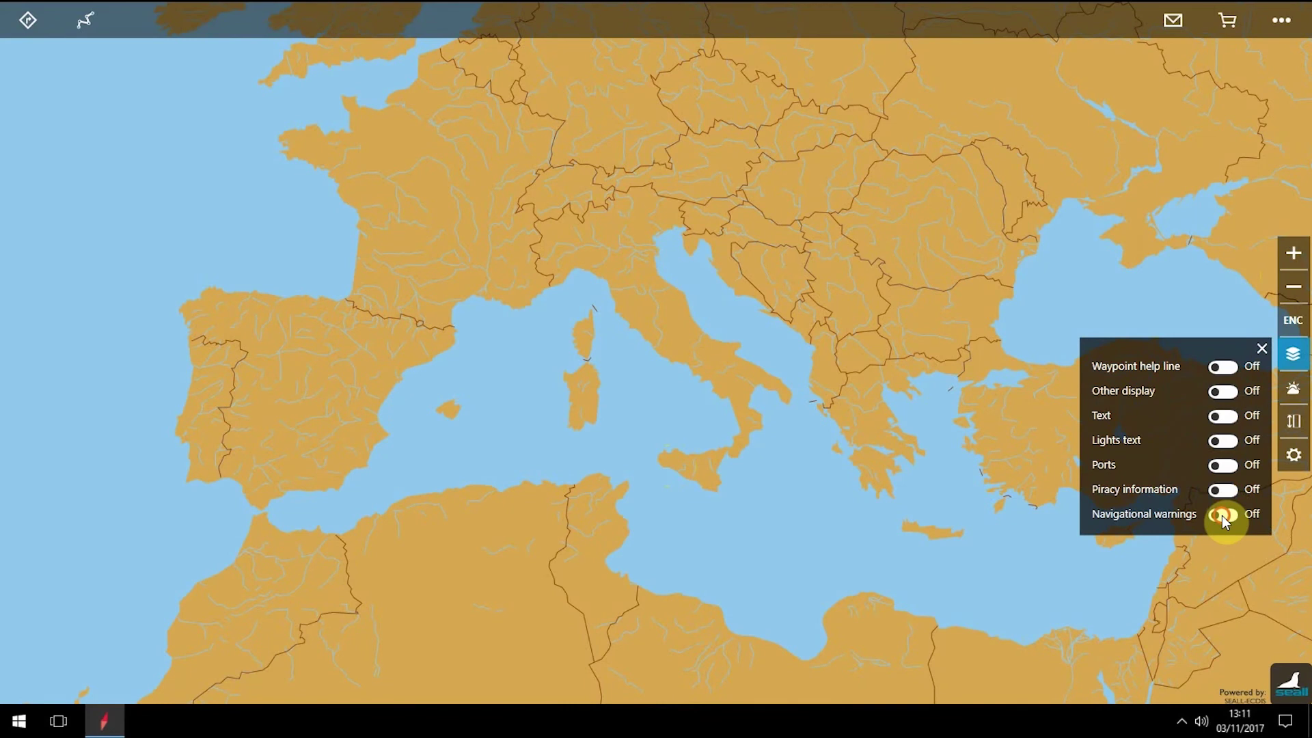
- Read a navigational warning, show piracy markers, and open the attack report west of Alexandria, Egypt
{"action": "left_click", "coordinate": [991, 486]}
{"action": "left_click", "coordinate": [1224, 489]}
{"action": "left_click", "coordinate": [1040, 637]}
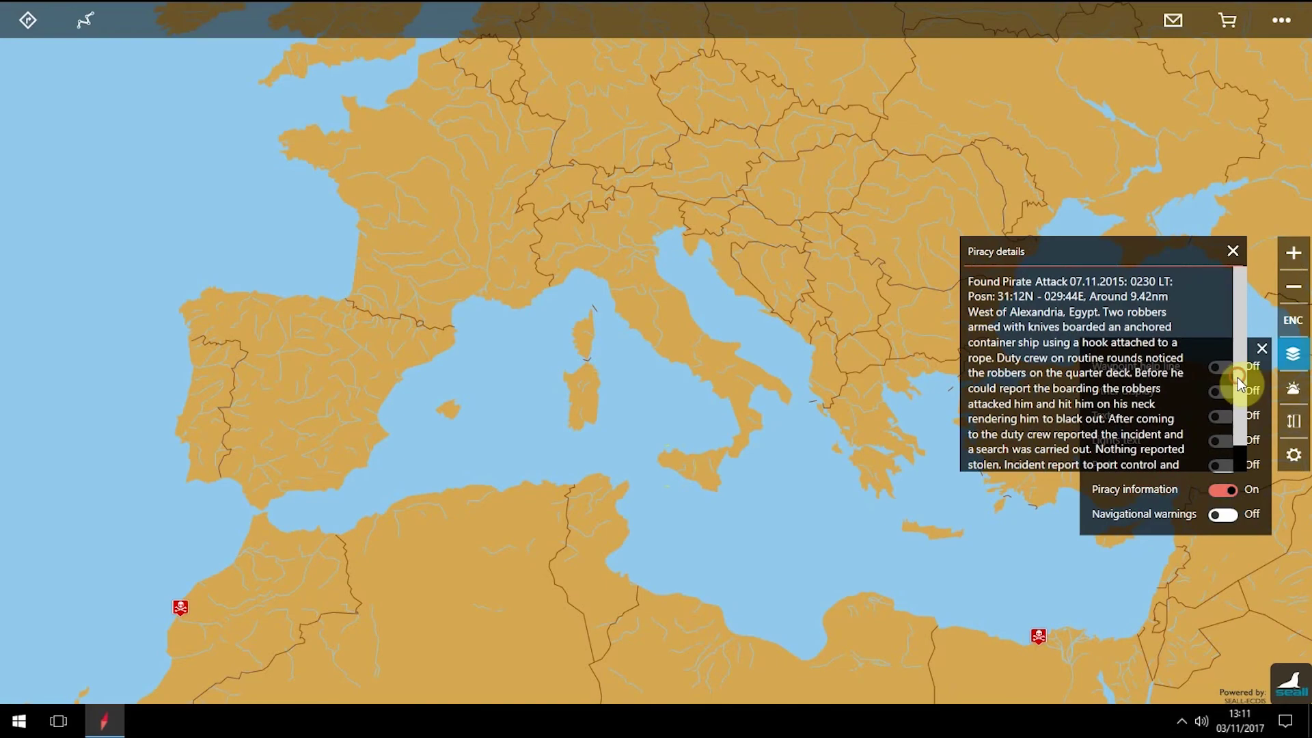
{"action": "left_click_drag", "start_coordinate": [1237, 375], "coordinate": [1238, 406]}
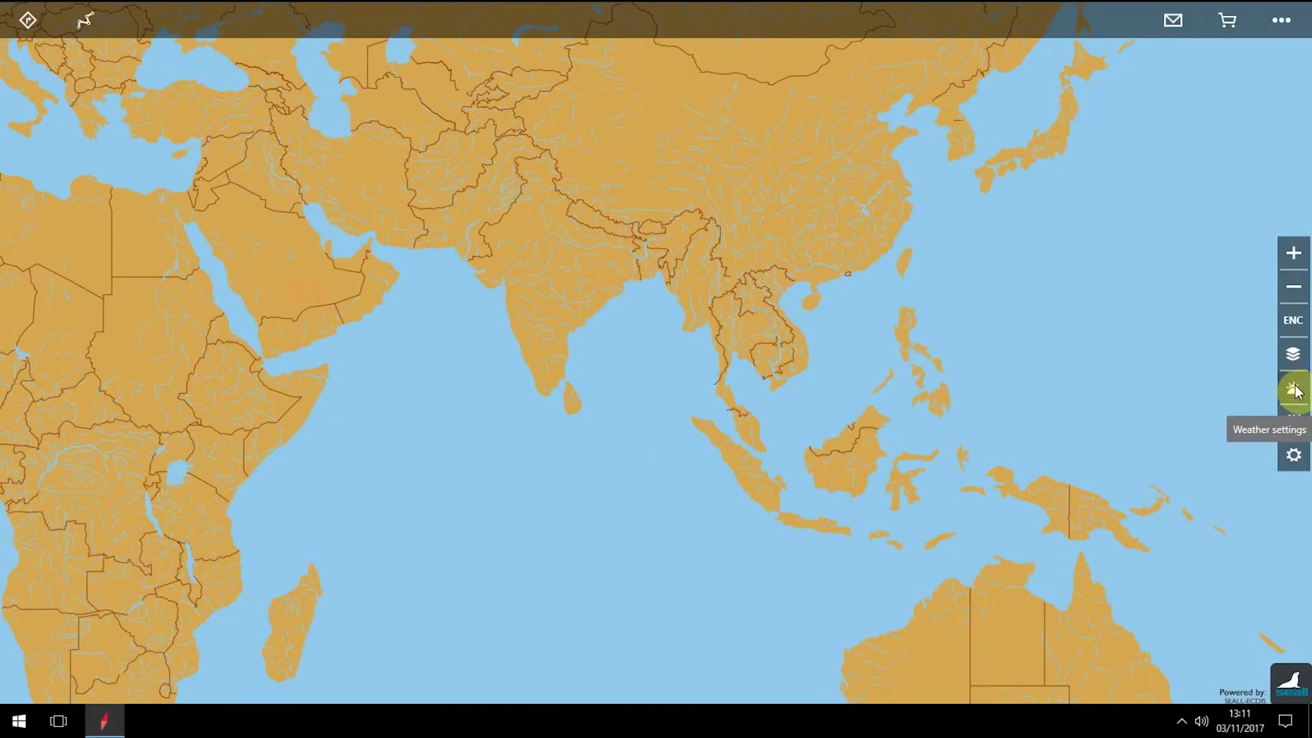
- Turn on Indian region weather with wind, rain and pressure overlays
{"action": "left_click", "coordinate": [1295, 390]}
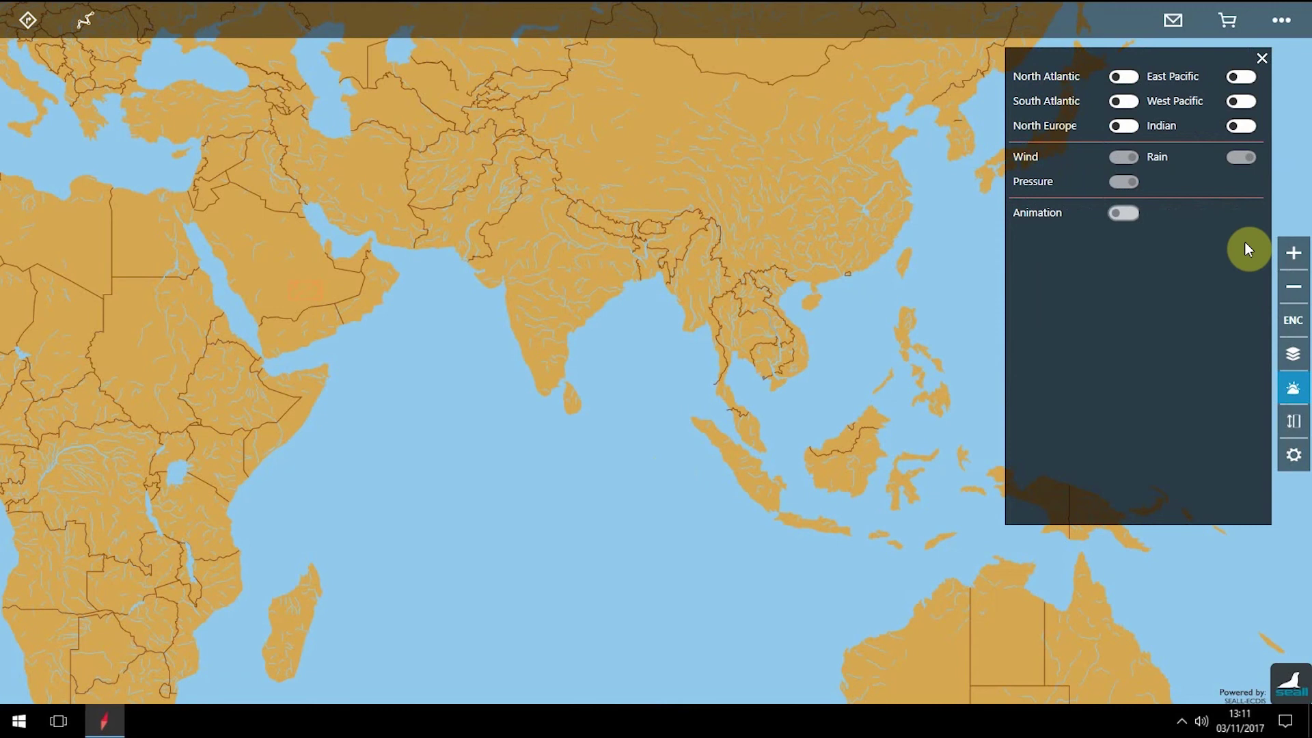
{"action": "left_click", "coordinate": [1236, 131]}
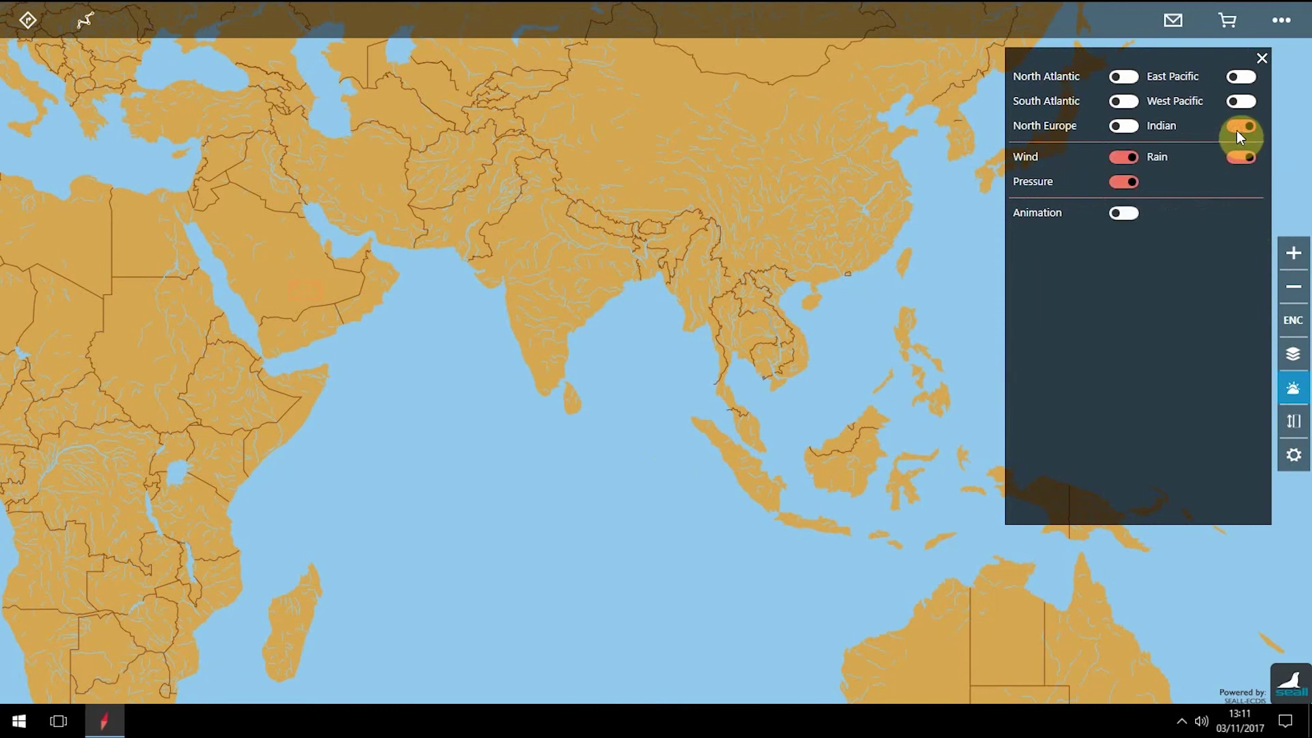
{"action": "left_click", "coordinate": [1155, 154]}
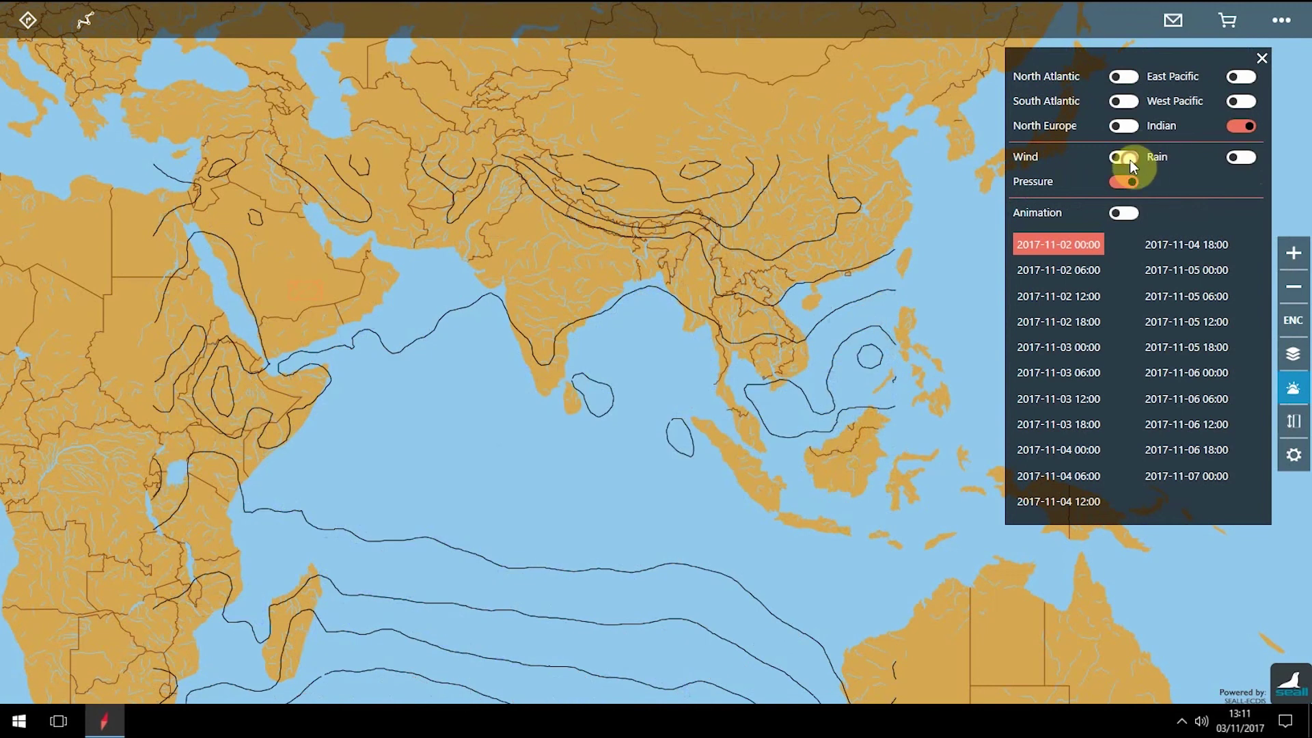
{"action": "left_click", "coordinate": [1127, 158]}
{"action": "left_click", "coordinate": [1242, 157]}
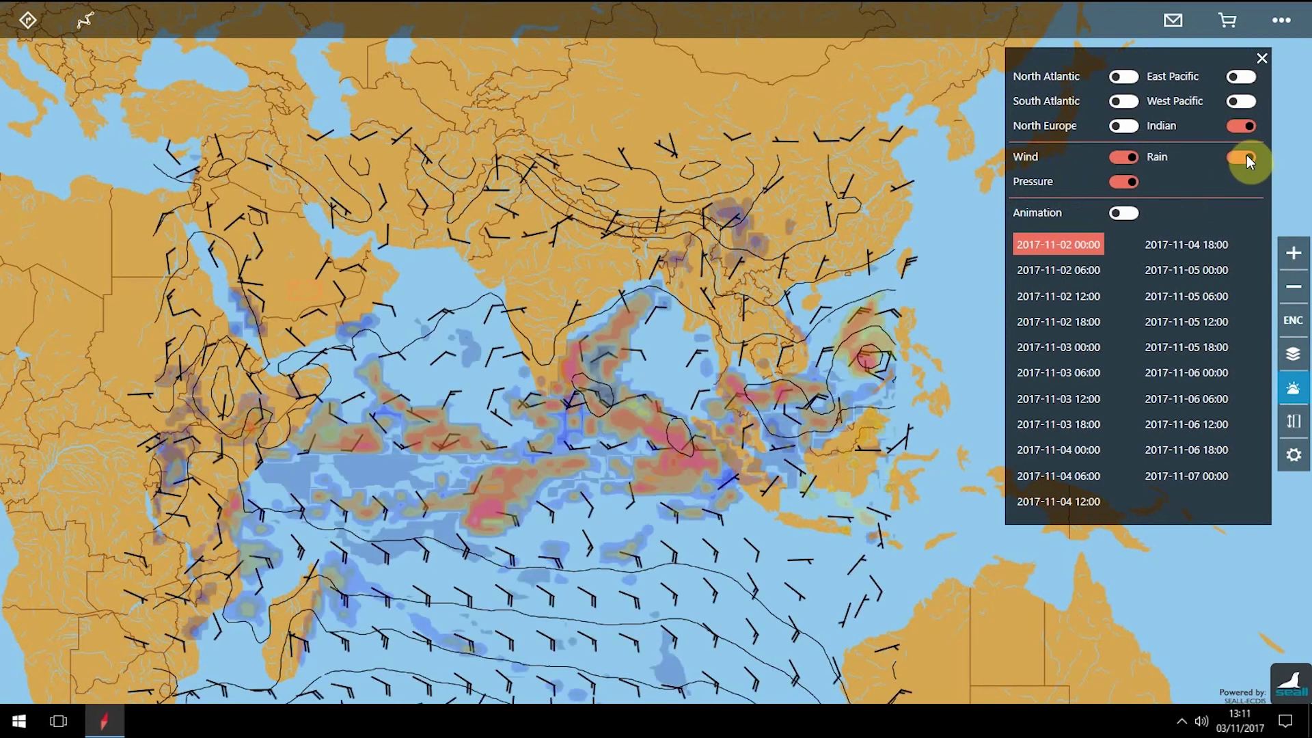
{"action": "left_click", "coordinate": [1058, 297]}
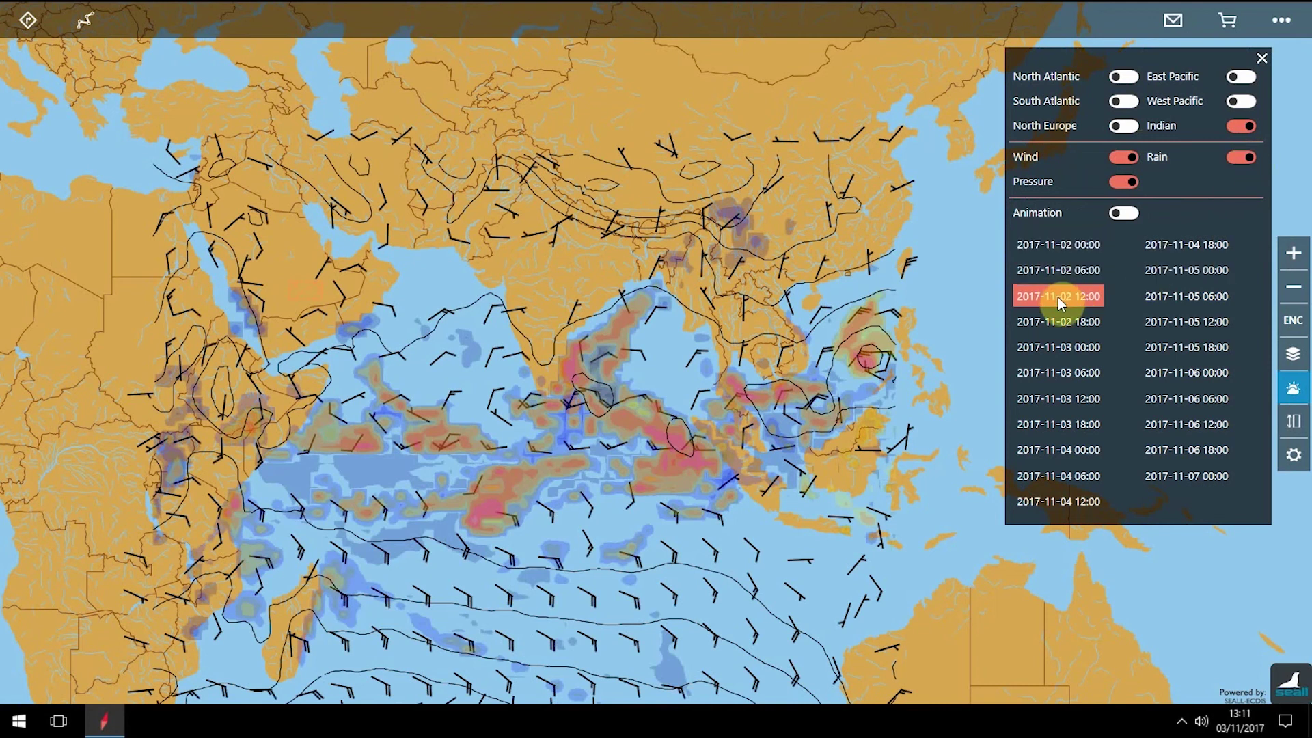
{"action": "left_click", "coordinate": [1059, 319]}
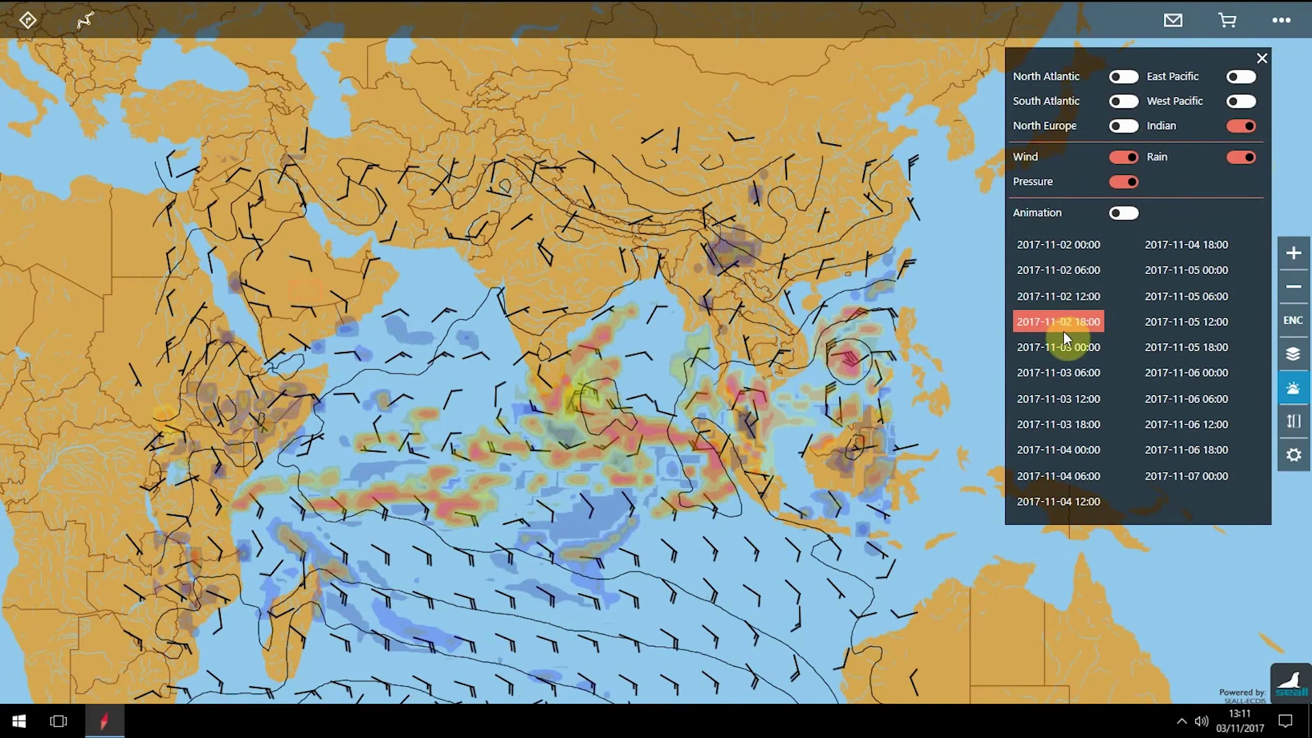
{"action": "left_click", "coordinate": [1071, 347]}
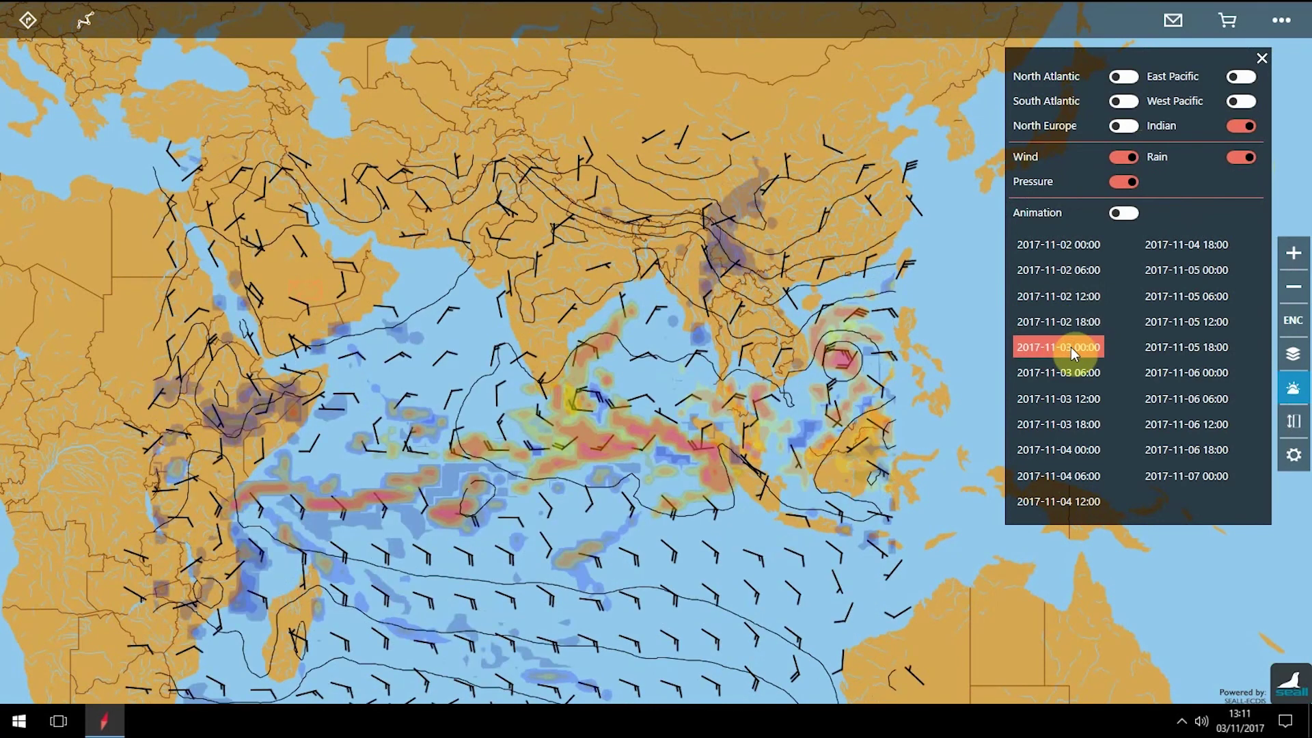
{"action": "left_click", "coordinate": [1073, 369]}
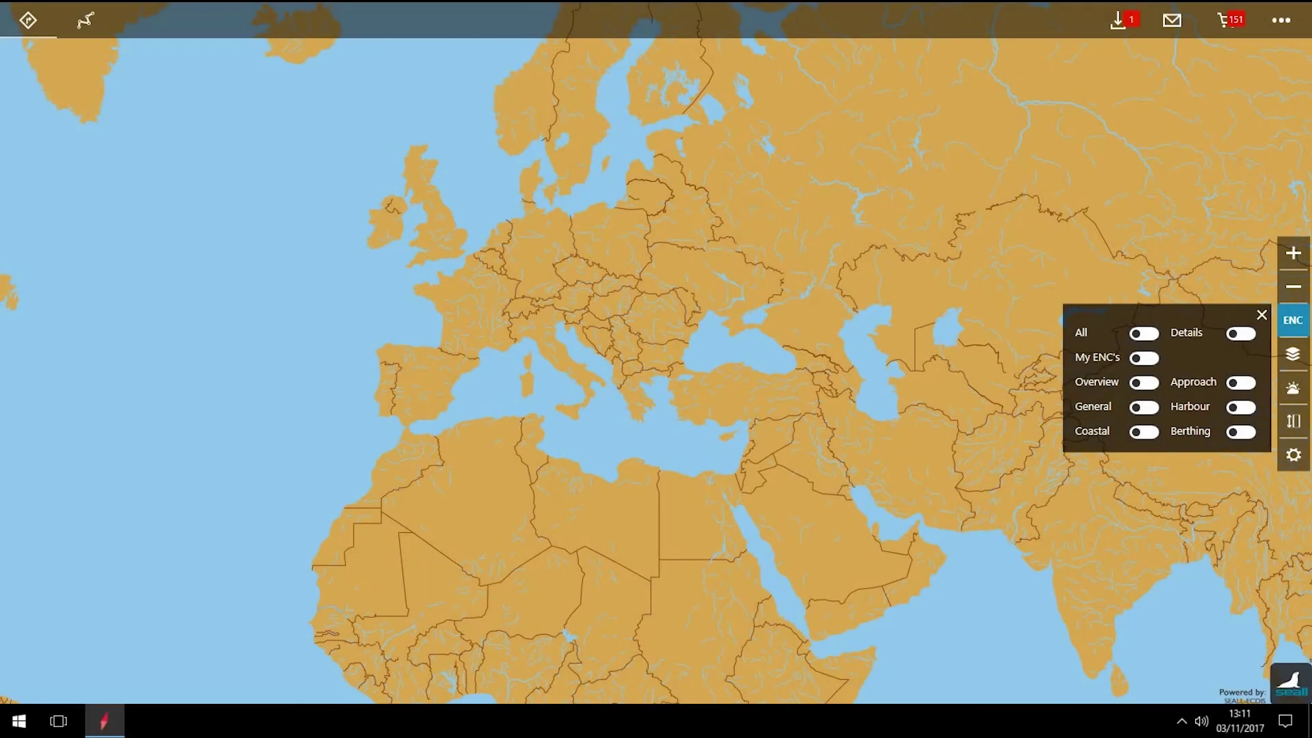
{"action": "left_click", "coordinate": [1170, 17]}
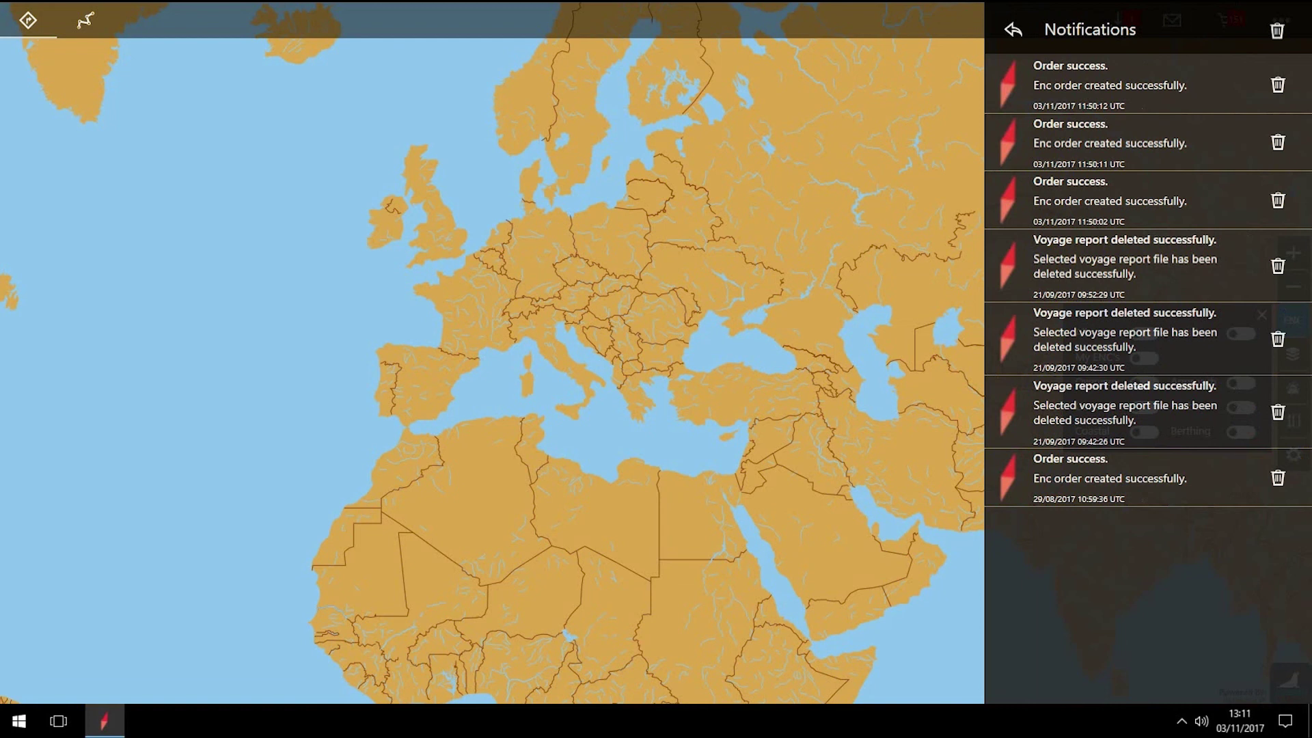
{"action": "left_click", "coordinate": [1016, 30]}
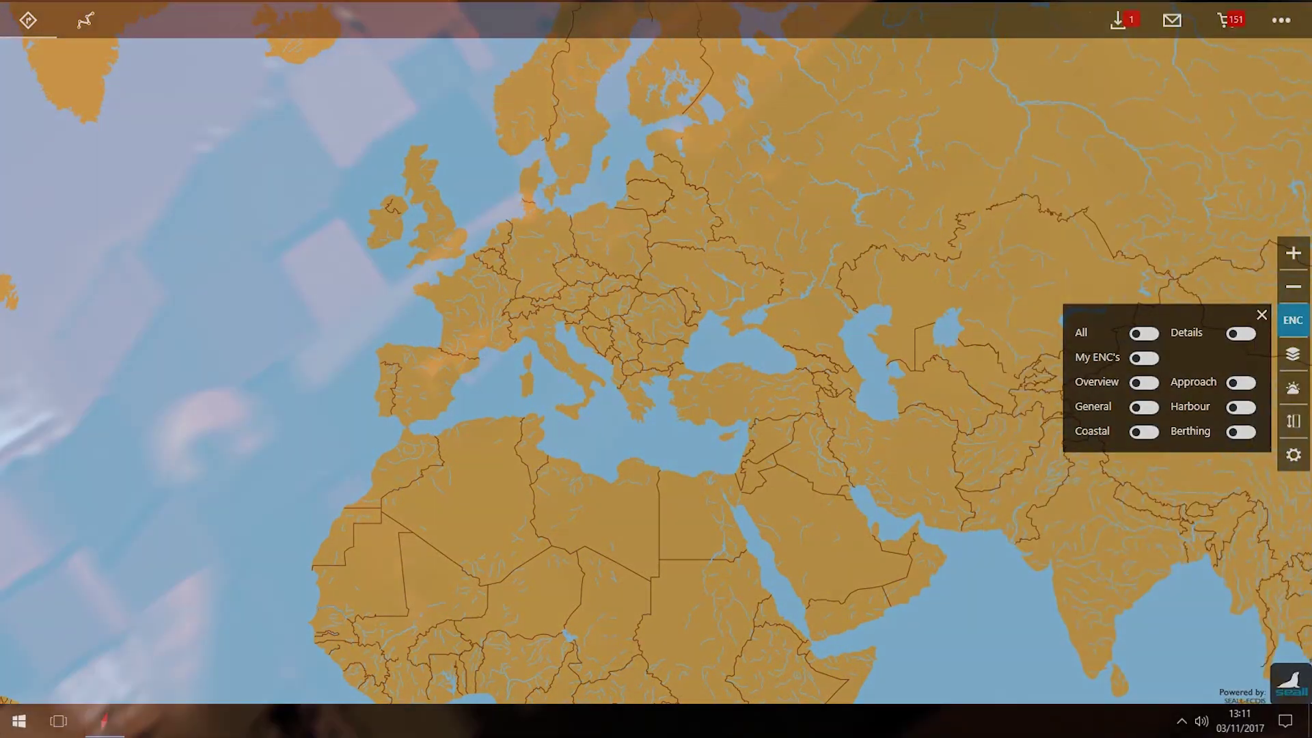